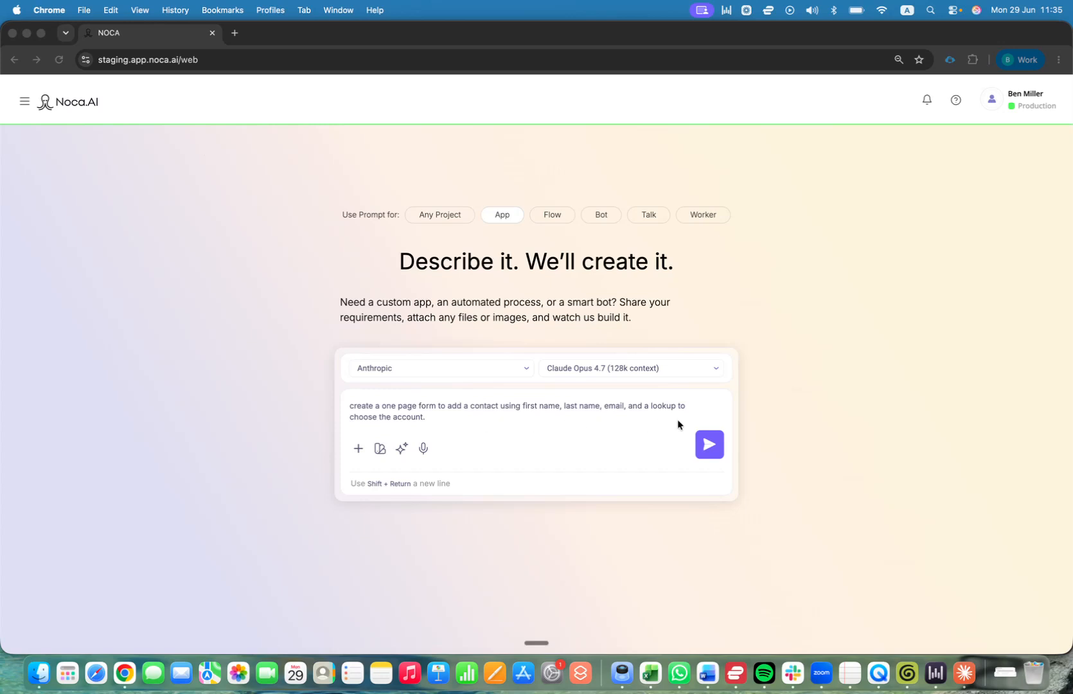
# Submit the Add Contact Form description, choosing a searchable autocomplete account lookup and a visual mood.
pyautogui.click(718, 453)
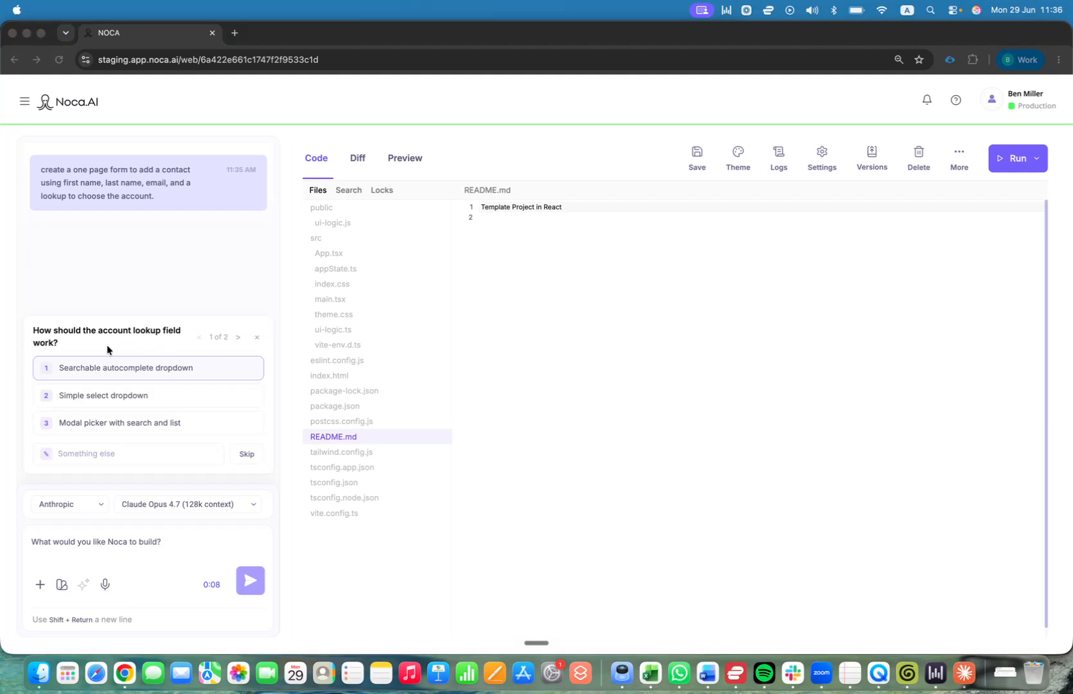
pyautogui.click(189, 368)
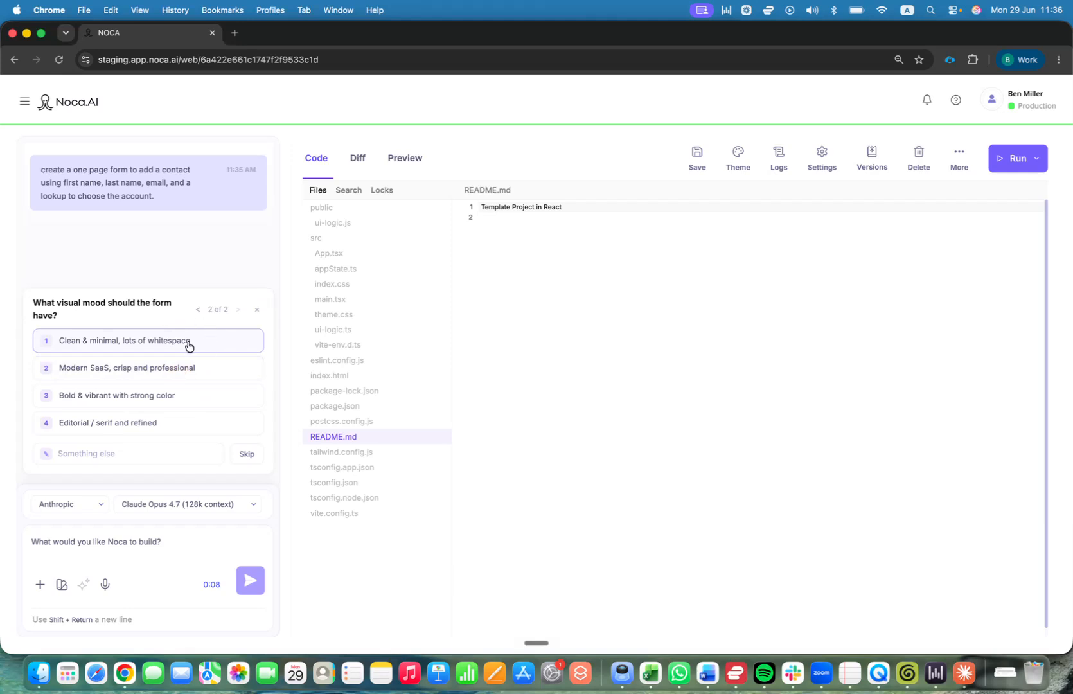
pyautogui.click(187, 369)
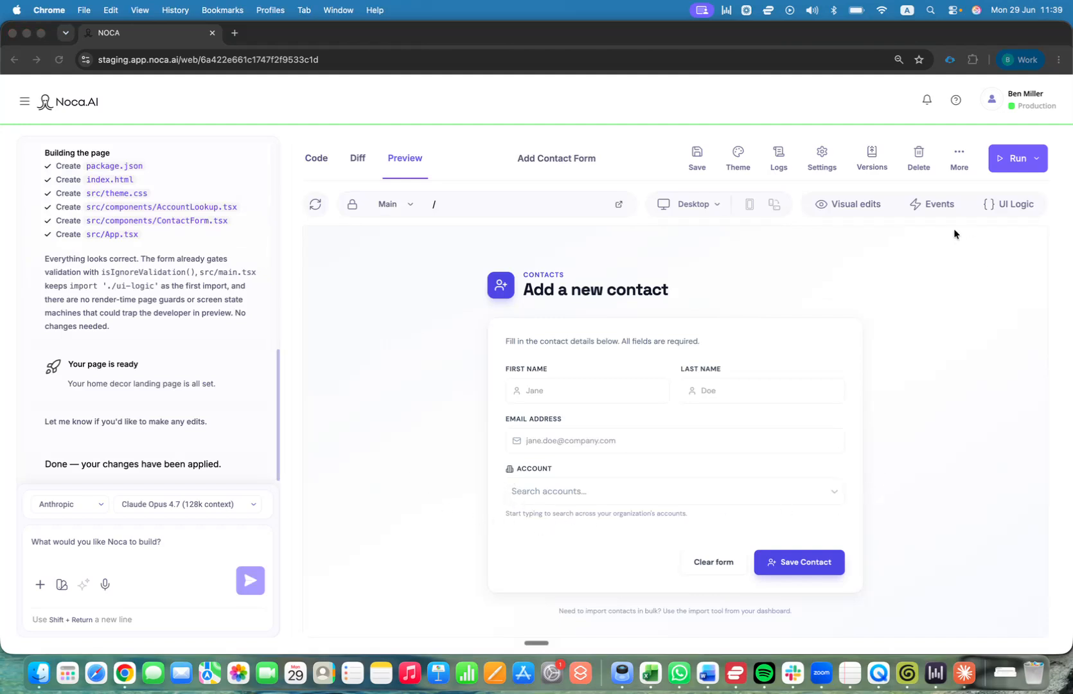
# From the page's Events list, create a new flow for the On Type "Account" event.
pyautogui.click(945, 210)
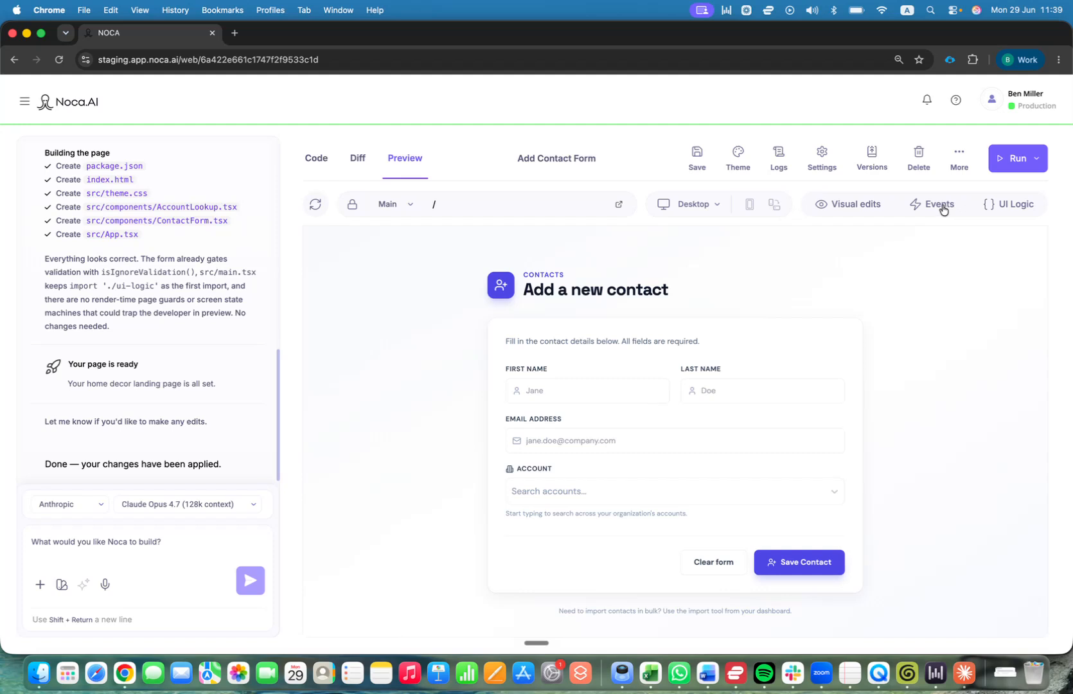
pyautogui.click(941, 207)
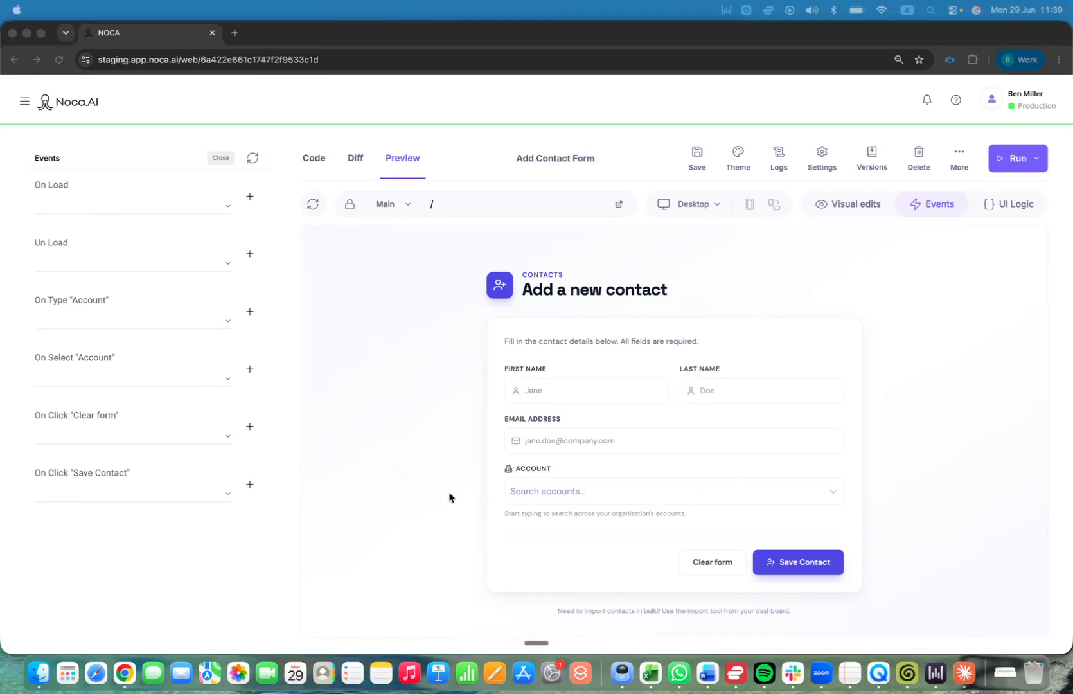
pyautogui.click(250, 312)
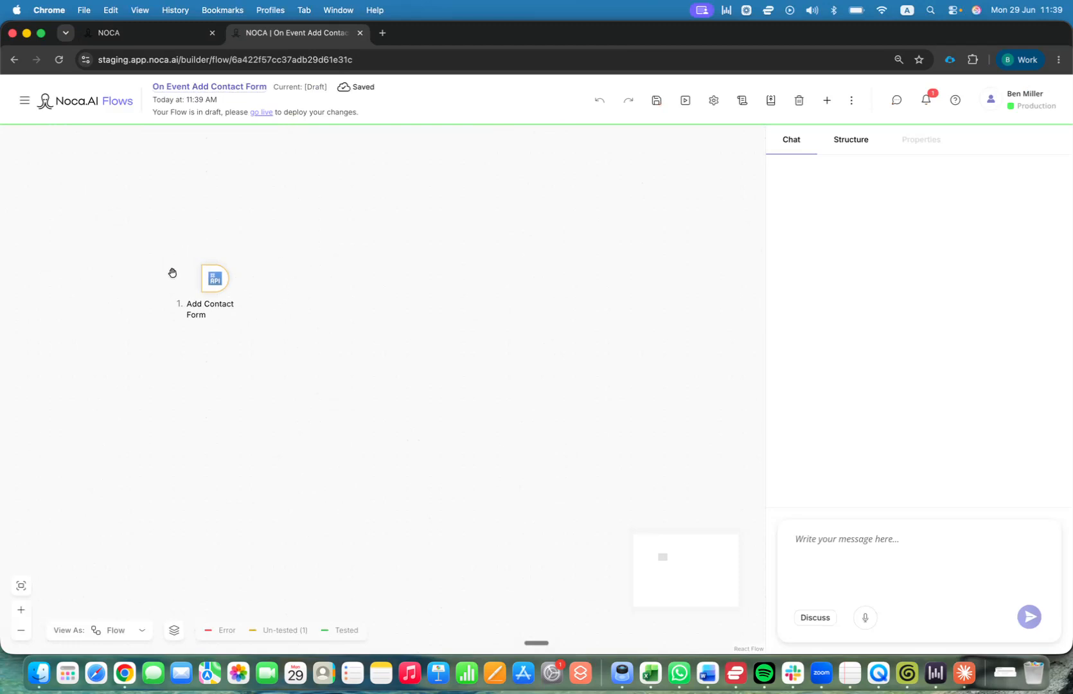
# Insert a Salesforce step after Add Contact Form that reads Account objects (source Object, action Read).
pyautogui.click(239, 281)
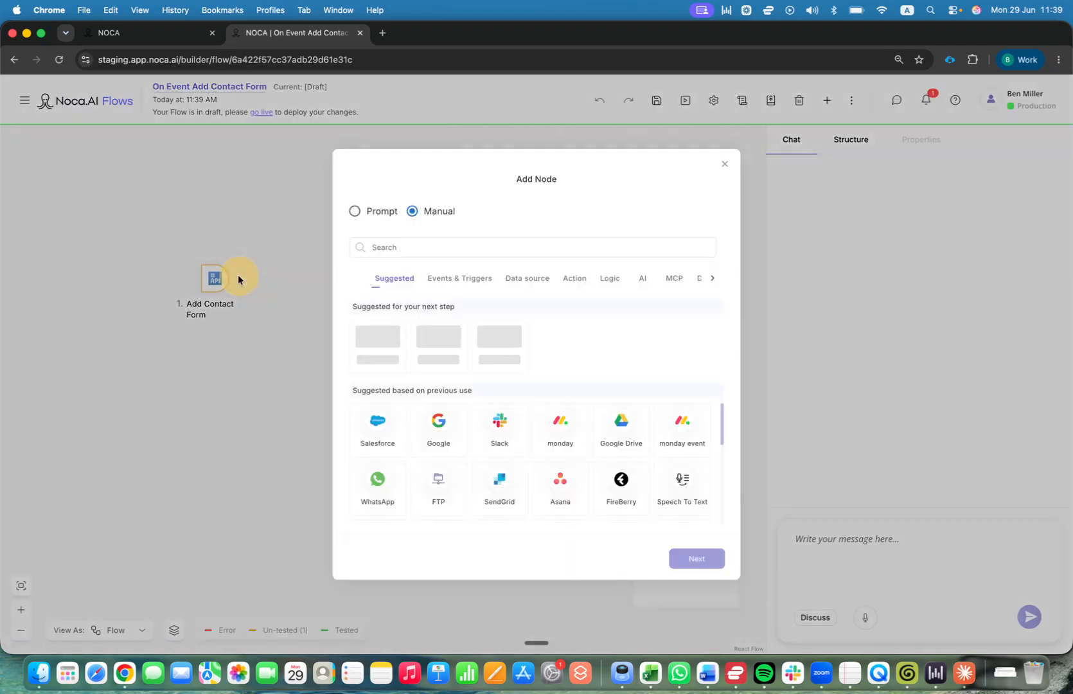
pyautogui.click(404, 442)
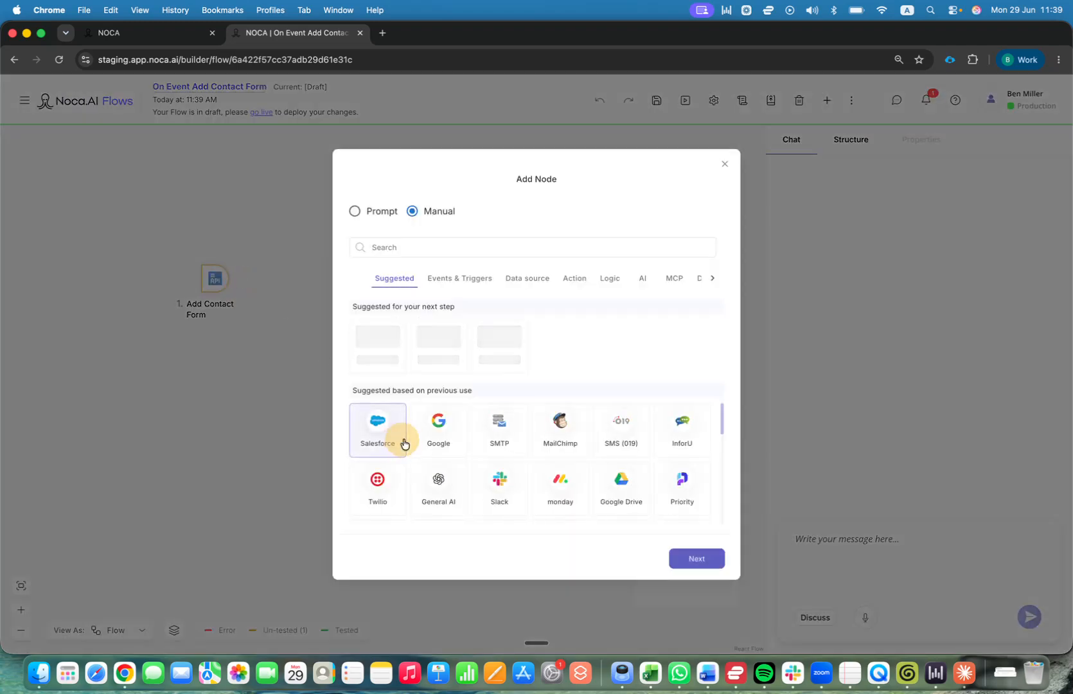
pyautogui.click(700, 565)
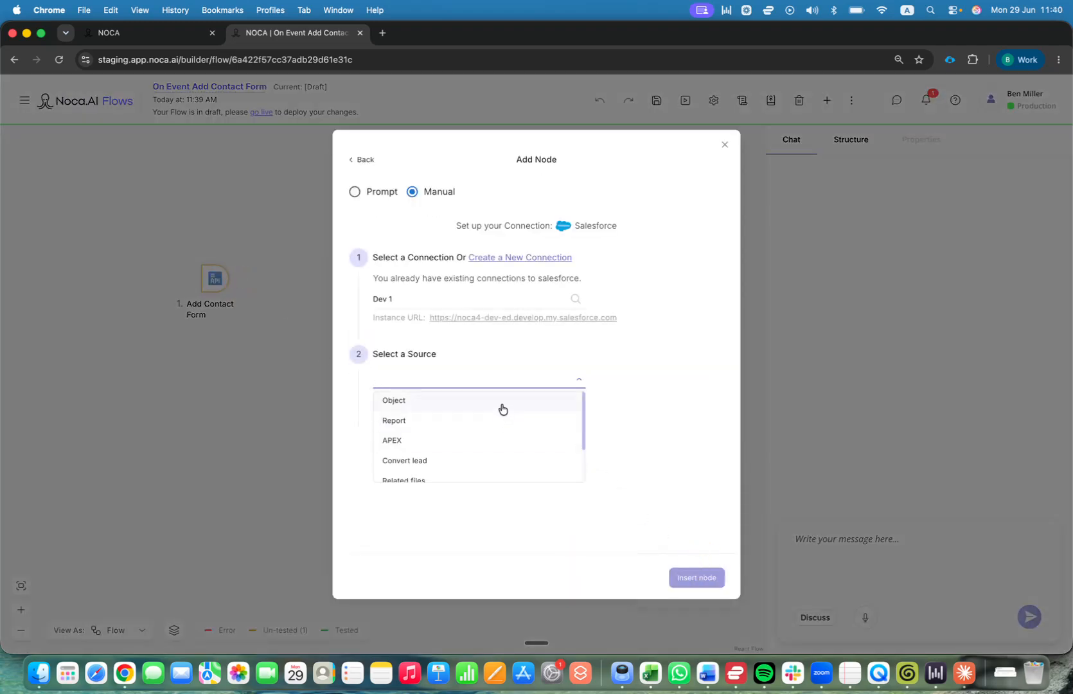
pyautogui.click(500, 404)
pyautogui.click(457, 490)
pyautogui.click(488, 505)
pyautogui.write('account')
pyautogui.click(452, 302)
pyautogui.scroll(-1, 688, 537)
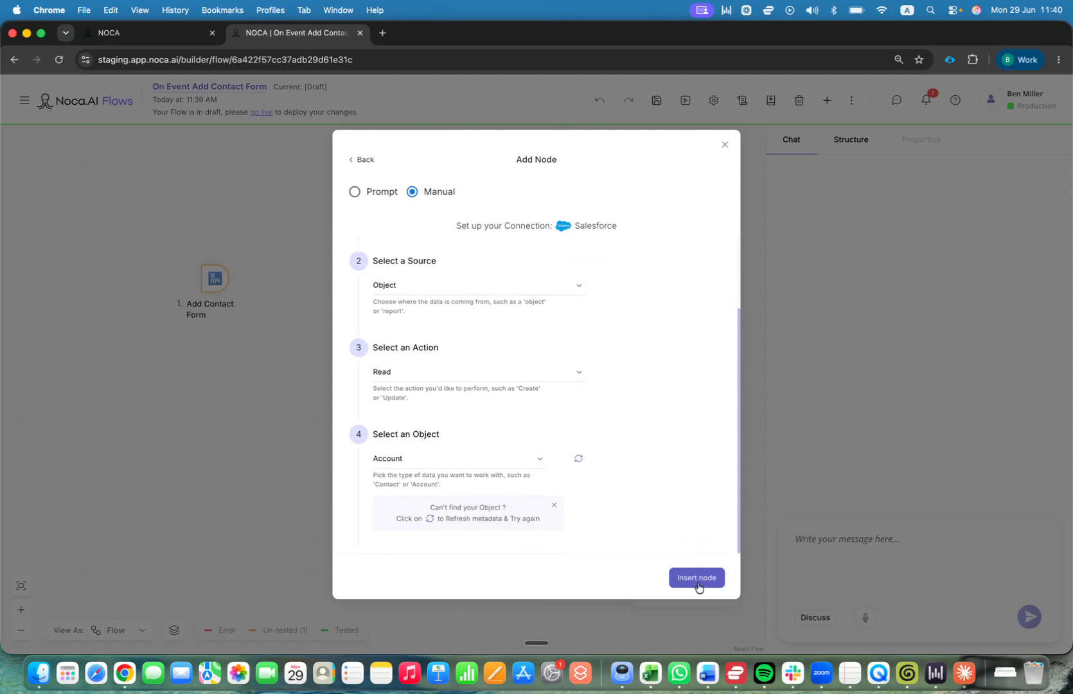
pyautogui.click(697, 577)
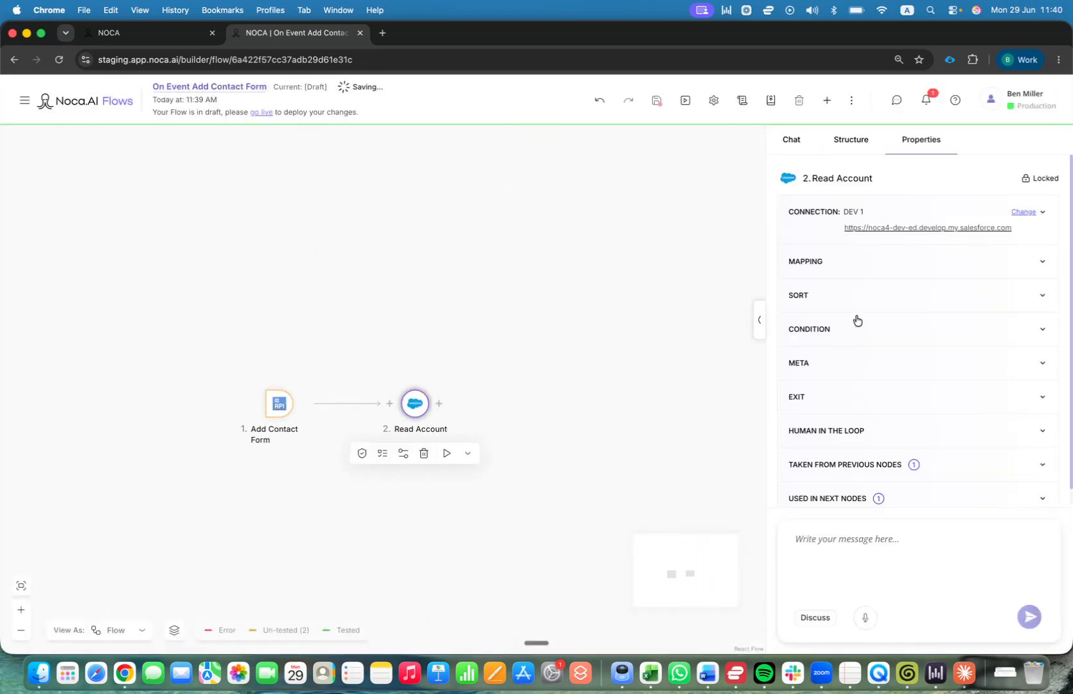
# Set the Read Account mapping to fetch a limit of 10 results.
pyautogui.click(861, 269)
pyautogui.scroll(-5, 880, 282)
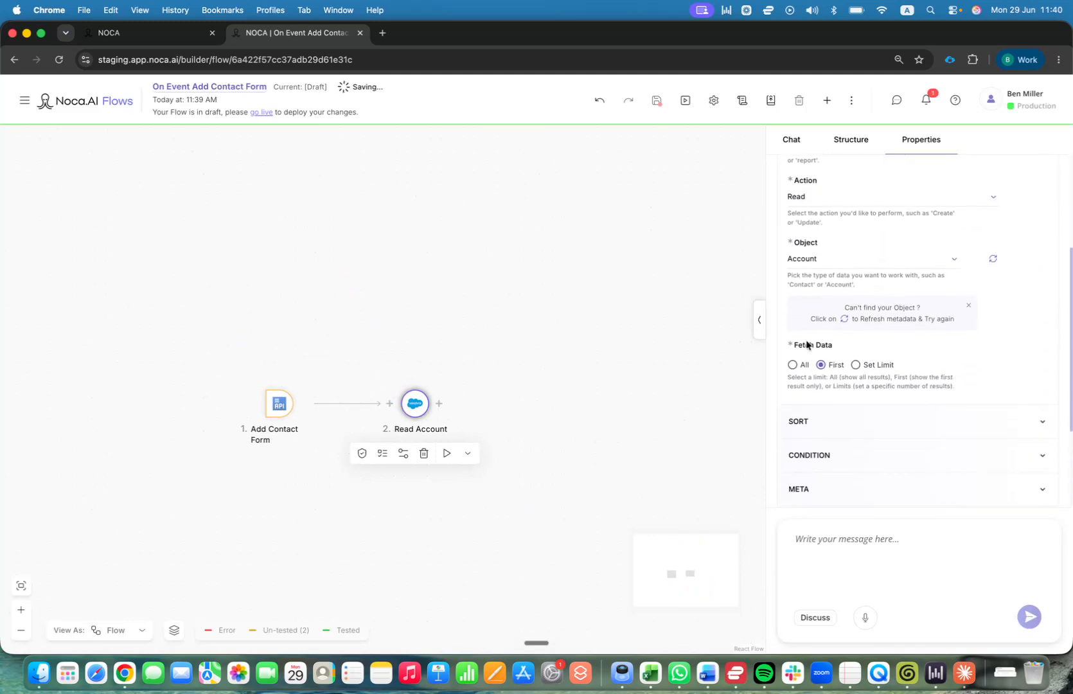
pyautogui.click(854, 365)
pyautogui.moveTo(835, 422); pyautogui.dragTo(779, 424)
pyautogui.write('10')
# Add a condition on the Account Name field.
pyautogui.scroll(-5, 855, 364)
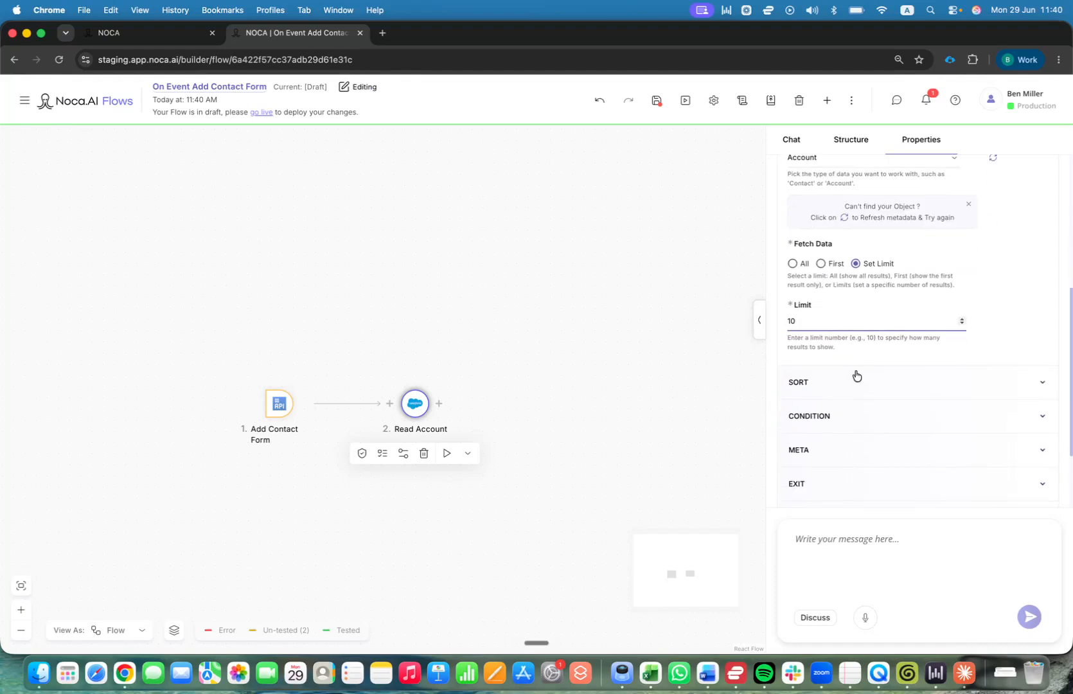
pyautogui.click(851, 317)
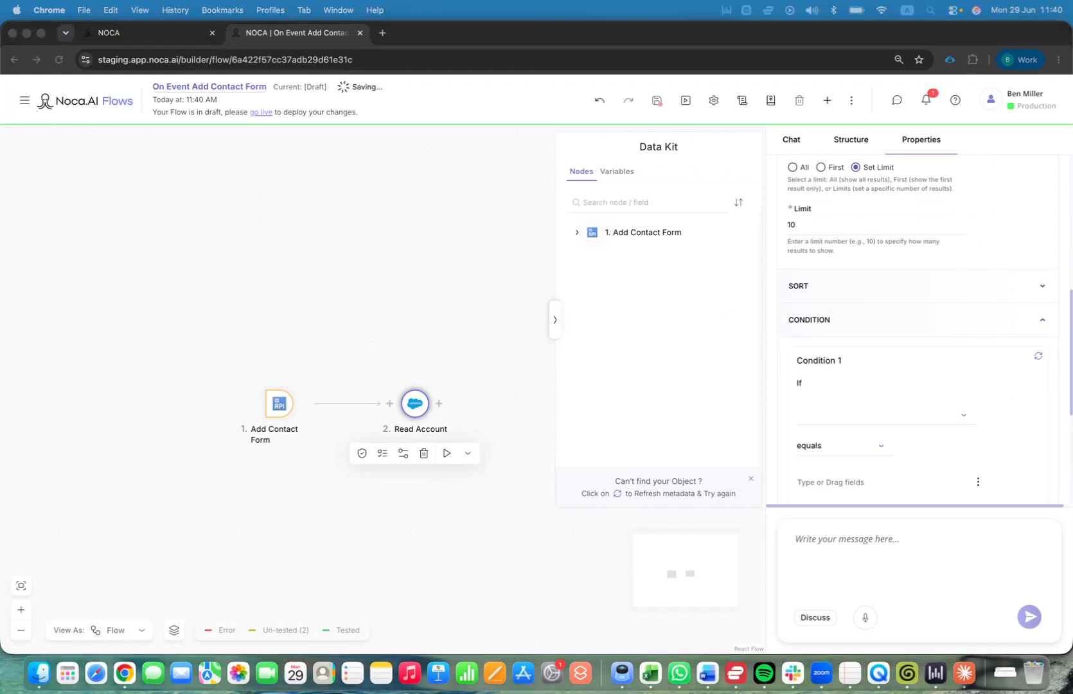
pyautogui.click(831, 413)
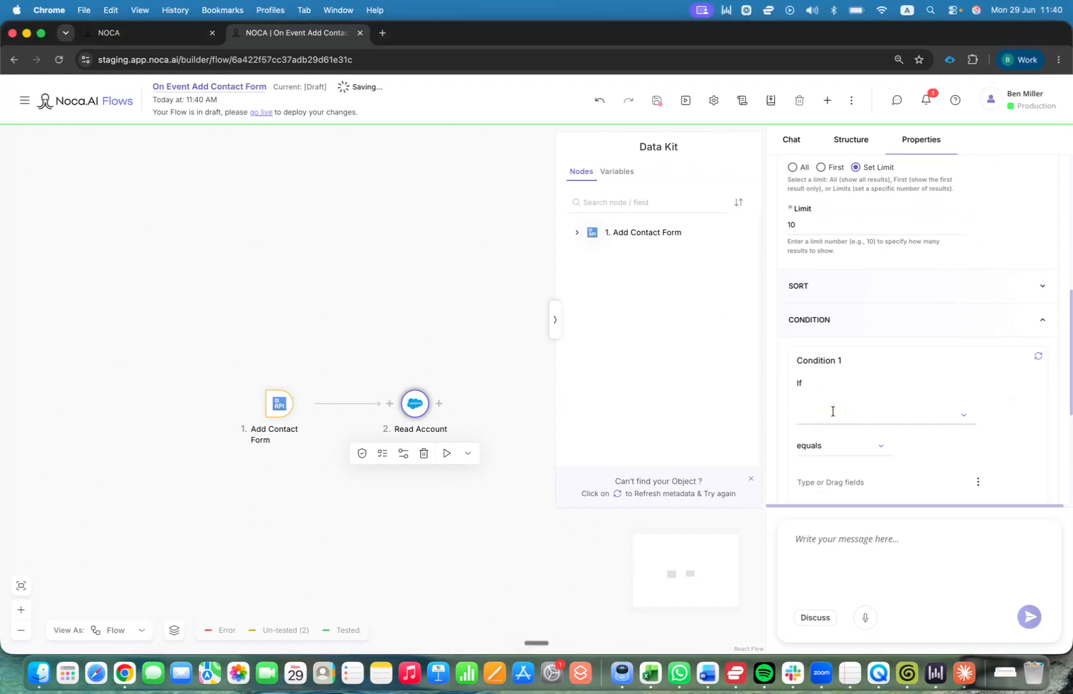
pyautogui.write('account name')
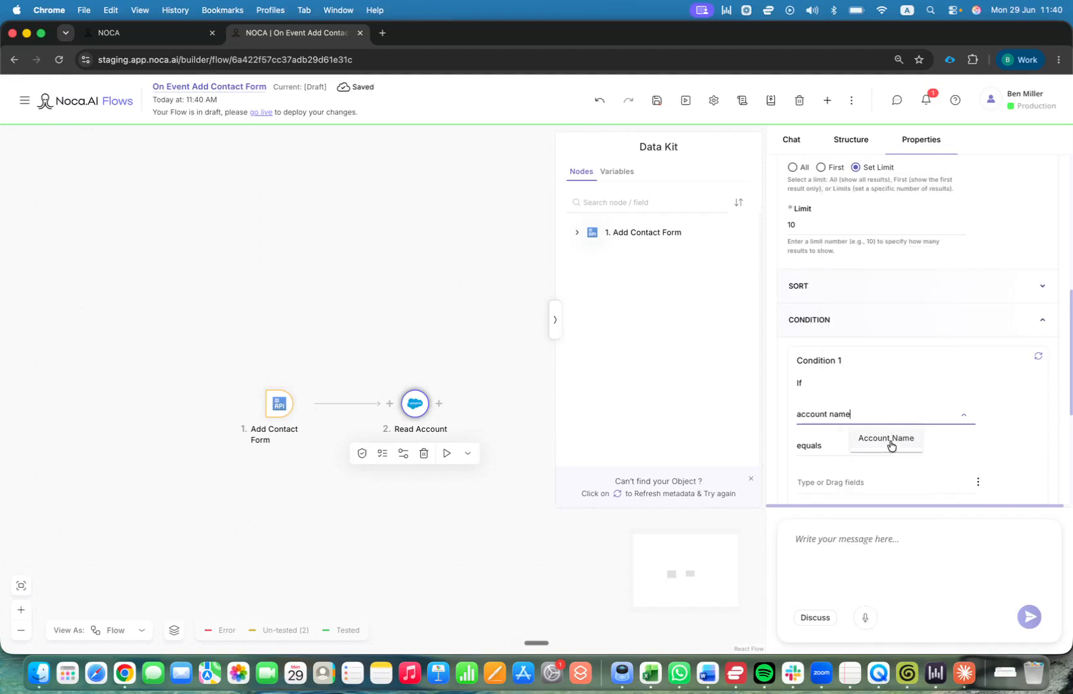
pyautogui.click(888, 440)
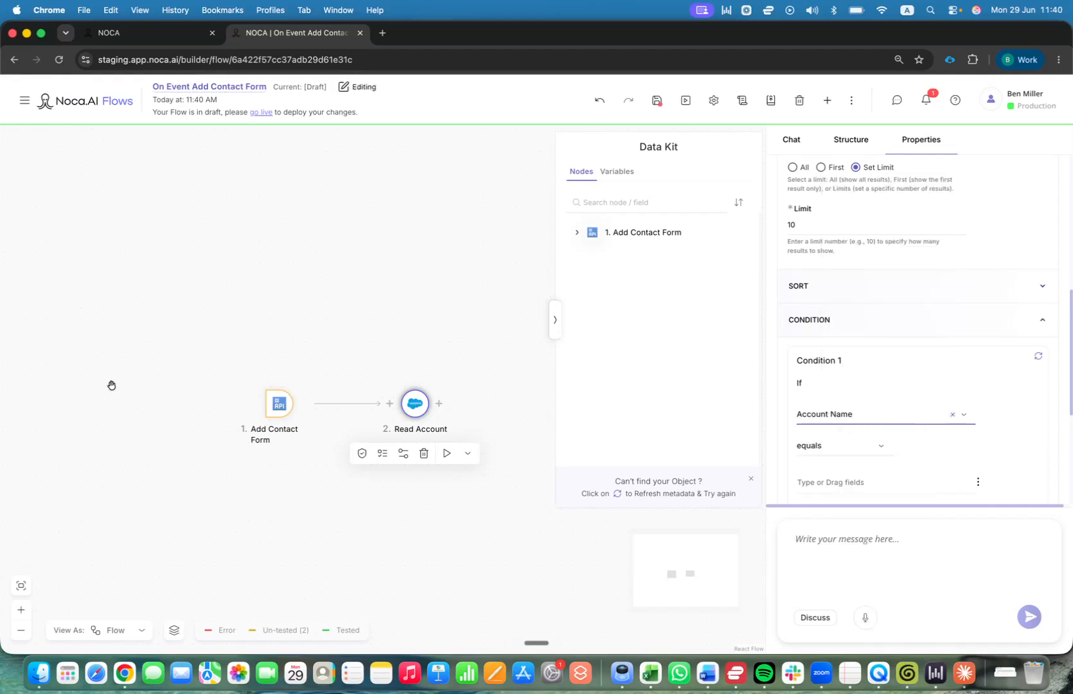
# Set the condition value to the form's Account Selected Label from the Data Kit.
pyautogui.click(626, 234)
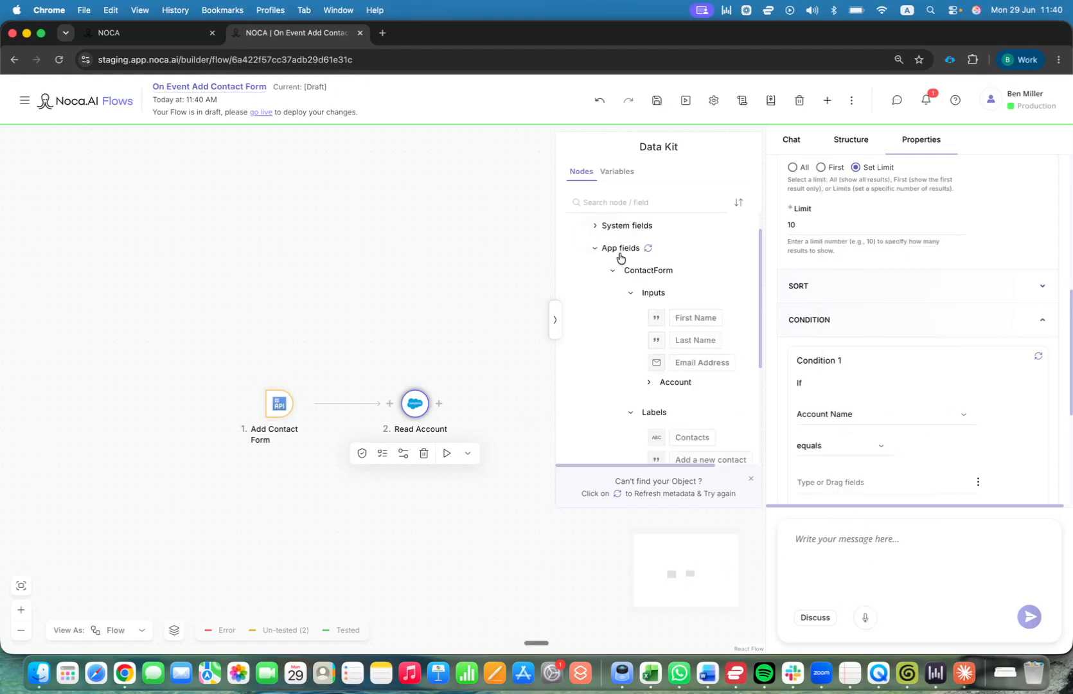
pyautogui.click(611, 271)
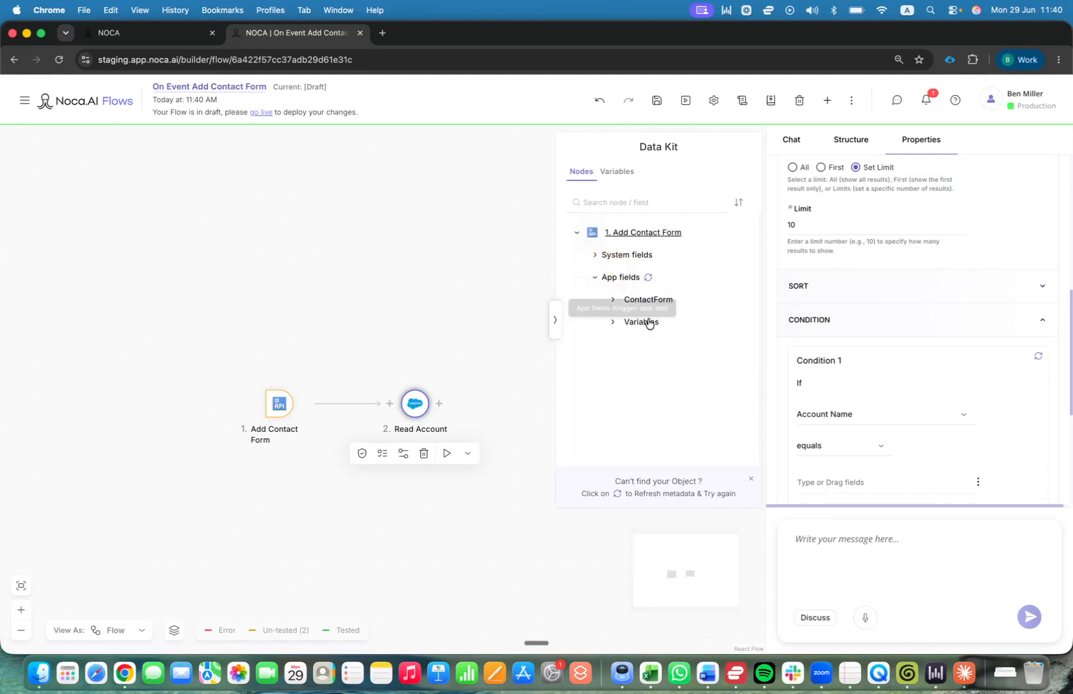
pyautogui.click(612, 300)
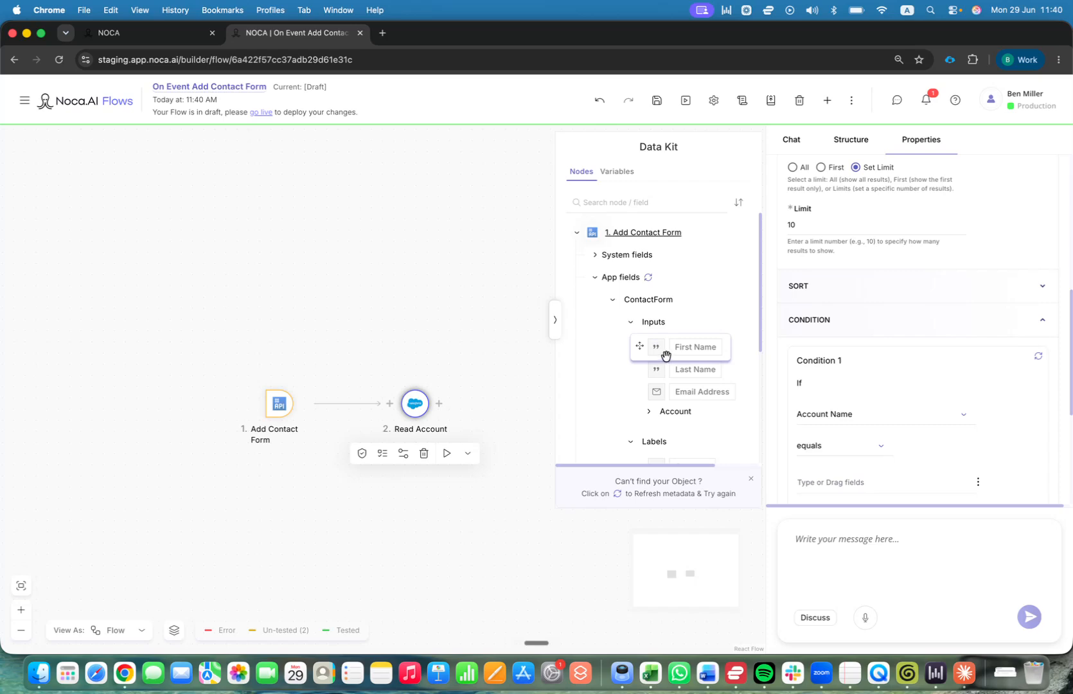
pyautogui.click(652, 418)
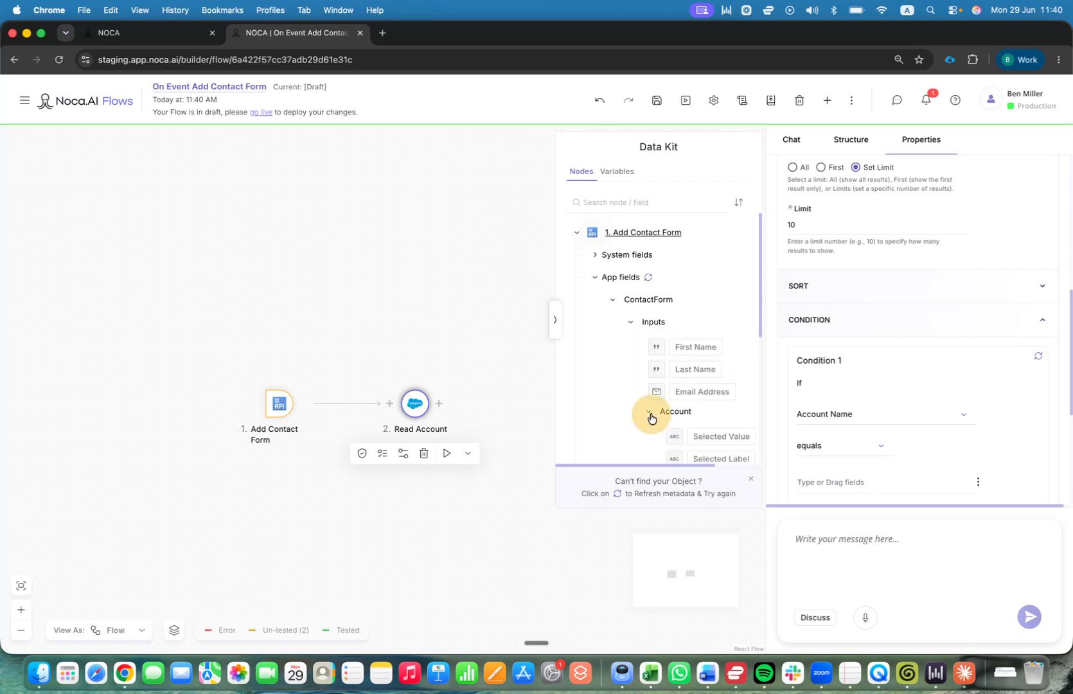
pyautogui.scroll(-2, 658, 417)
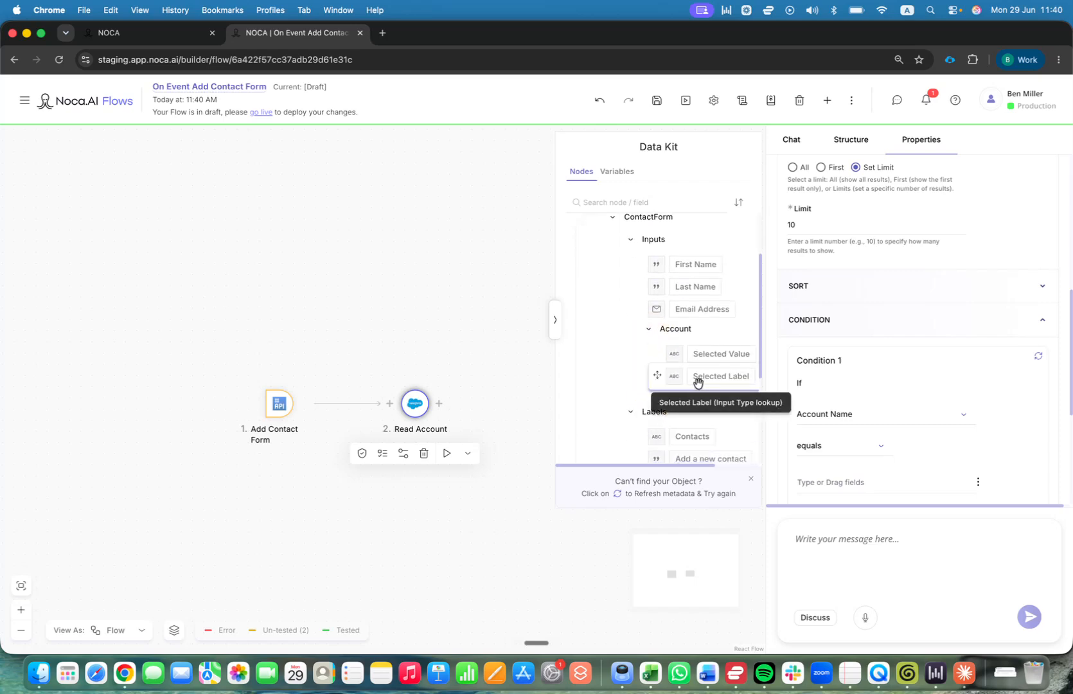
pyautogui.moveTo(698, 383); pyautogui.dragTo(868, 483)
pyautogui.scroll(-2, 879, 424)
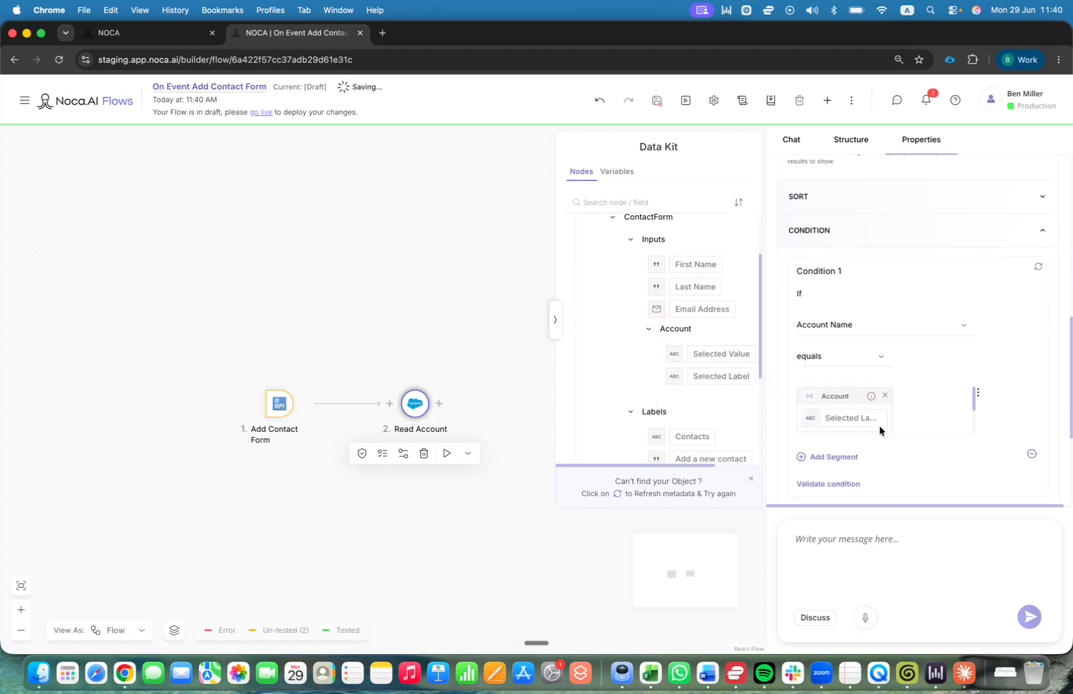
pyautogui.click(555, 318)
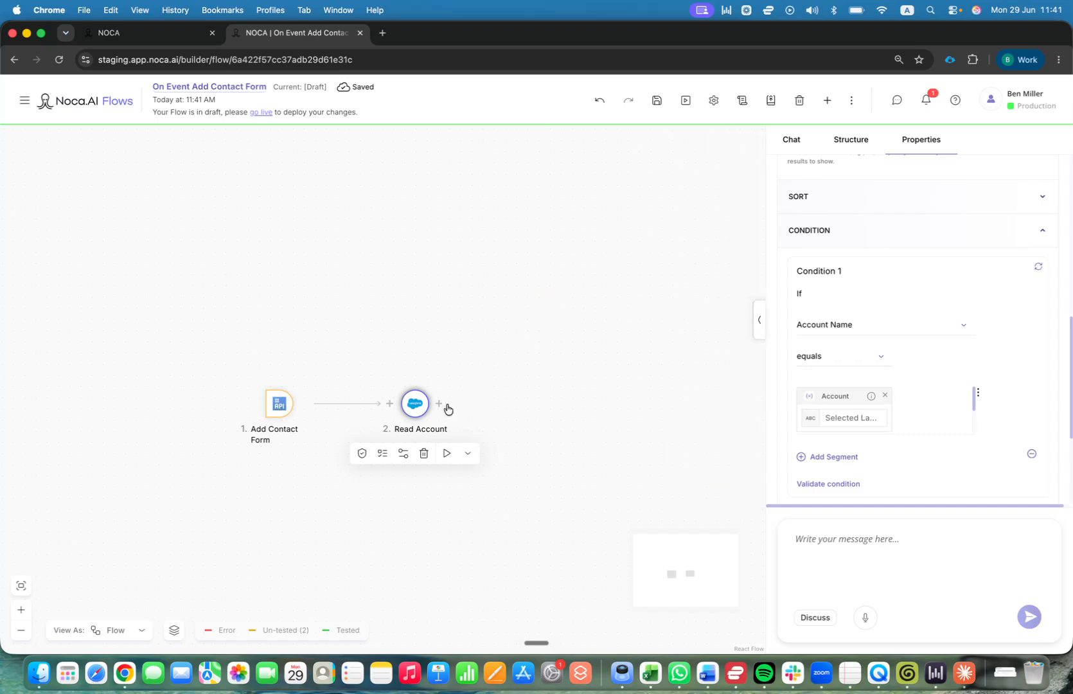
# Add a Component Mapping step after Read Account.
pyautogui.click(439, 404)
pyautogui.write('comp')
pyautogui.click(375, 347)
pyautogui.click(697, 559)
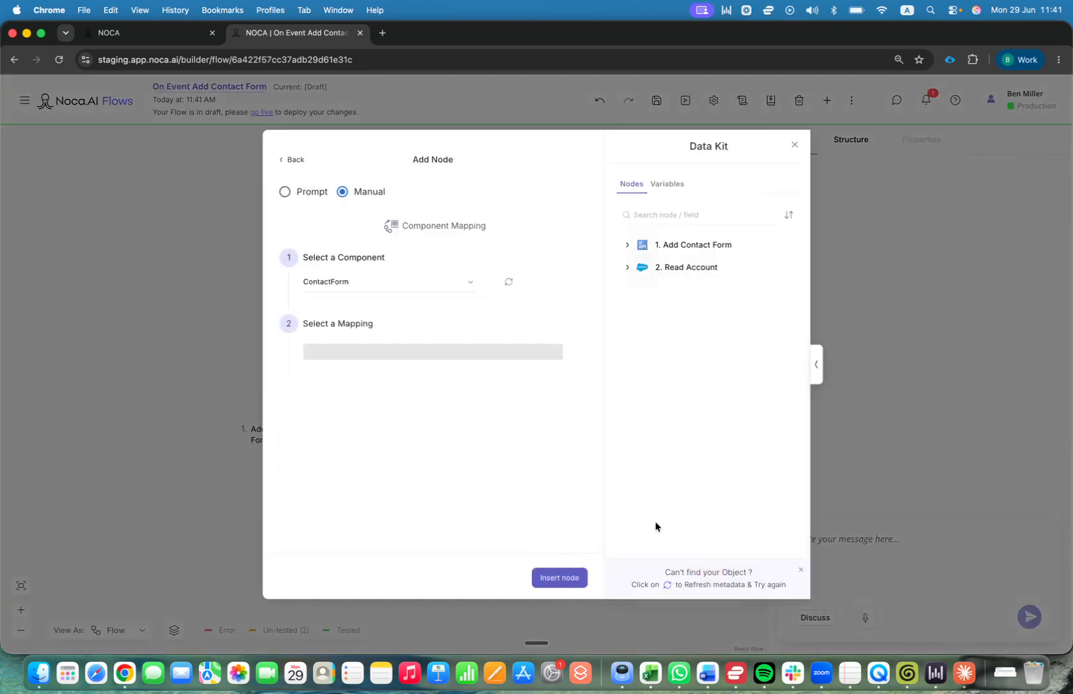
# Add the Account lookup's Lookup Label and Lookup Value as mapped form fields.
pyautogui.click(344, 347)
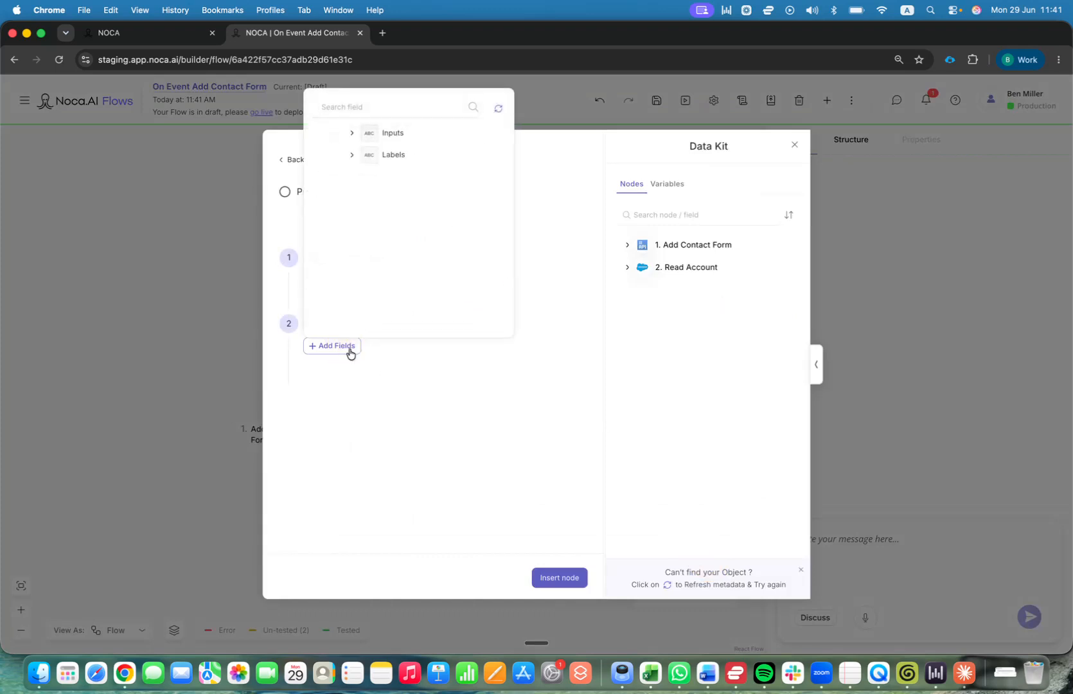
pyautogui.click(351, 136)
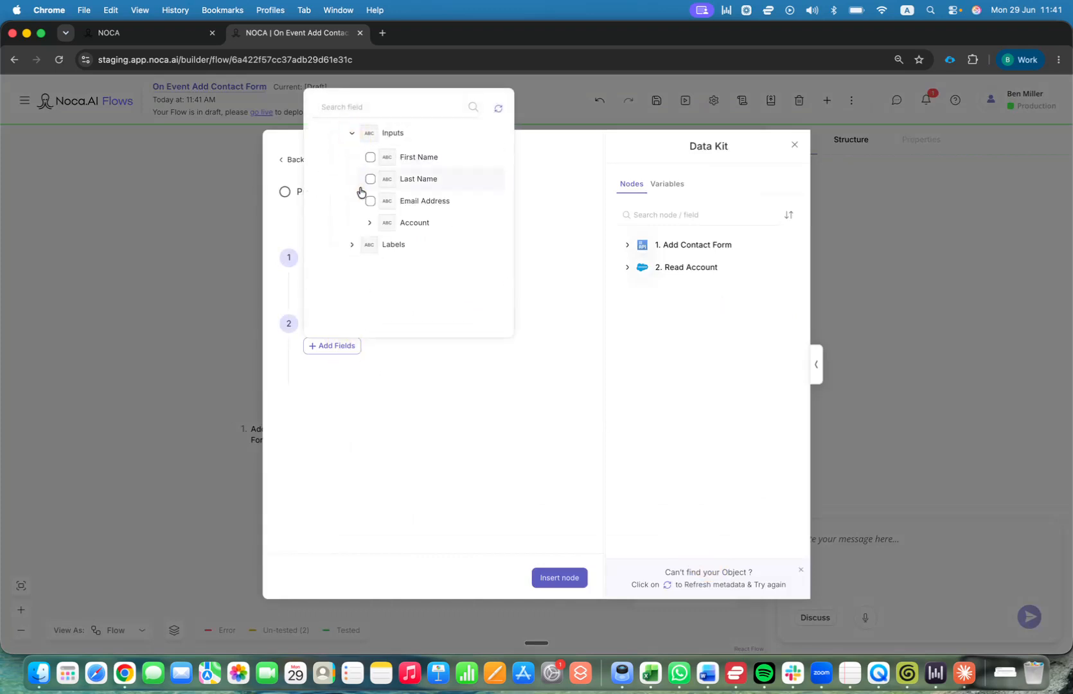
pyautogui.click(371, 224)
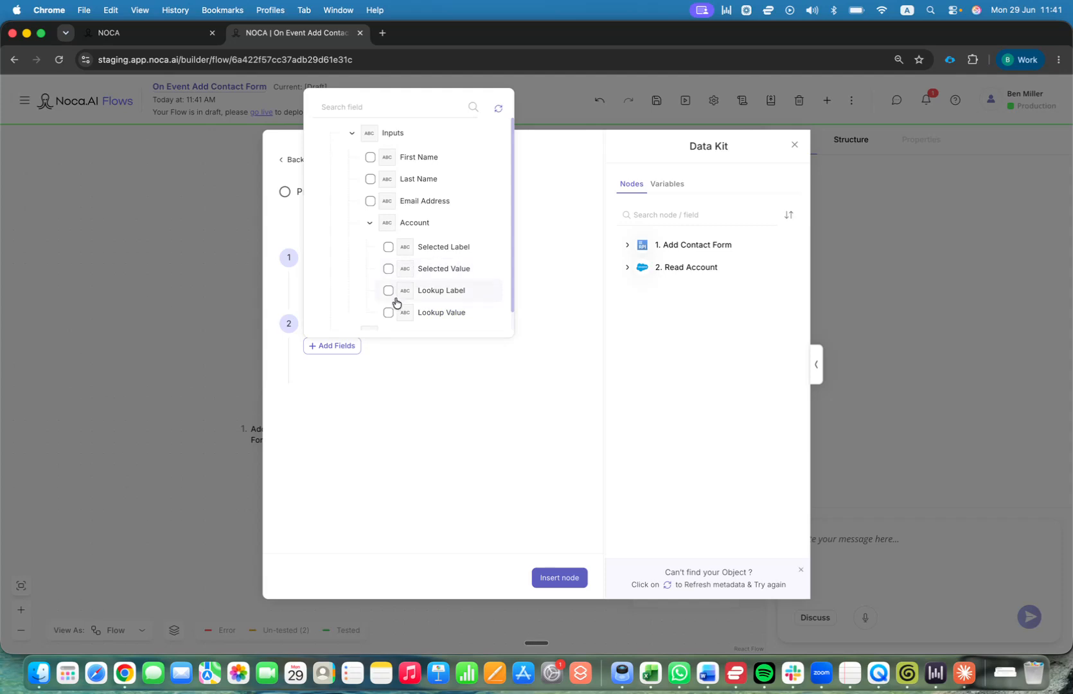
pyautogui.scroll(-1, 395, 297)
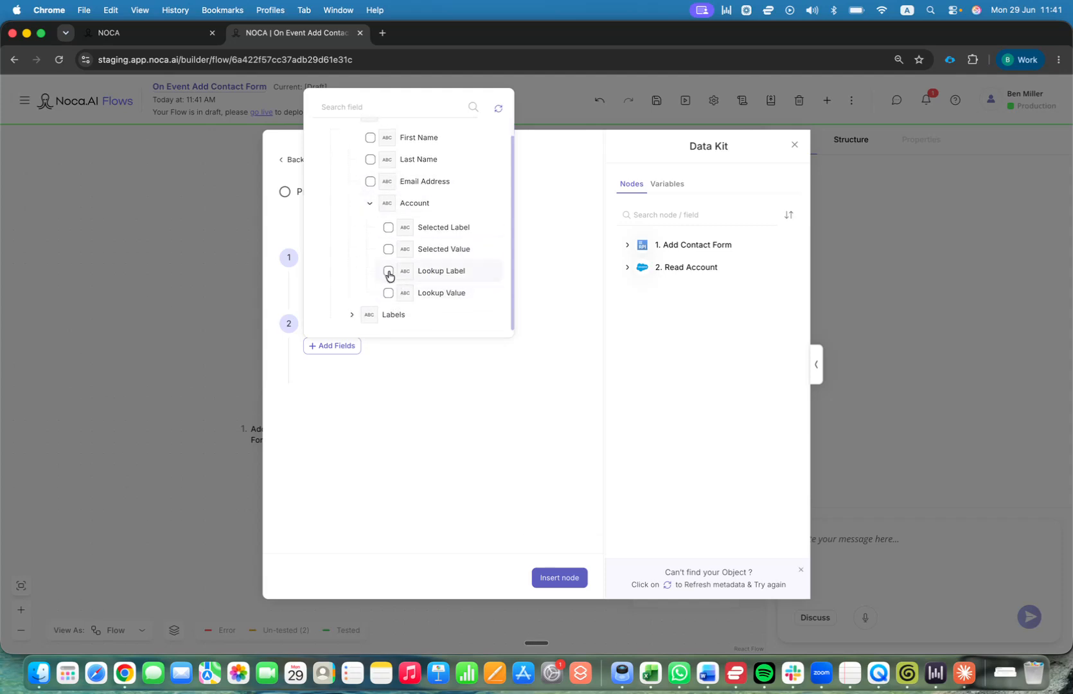
pyautogui.click(388, 271)
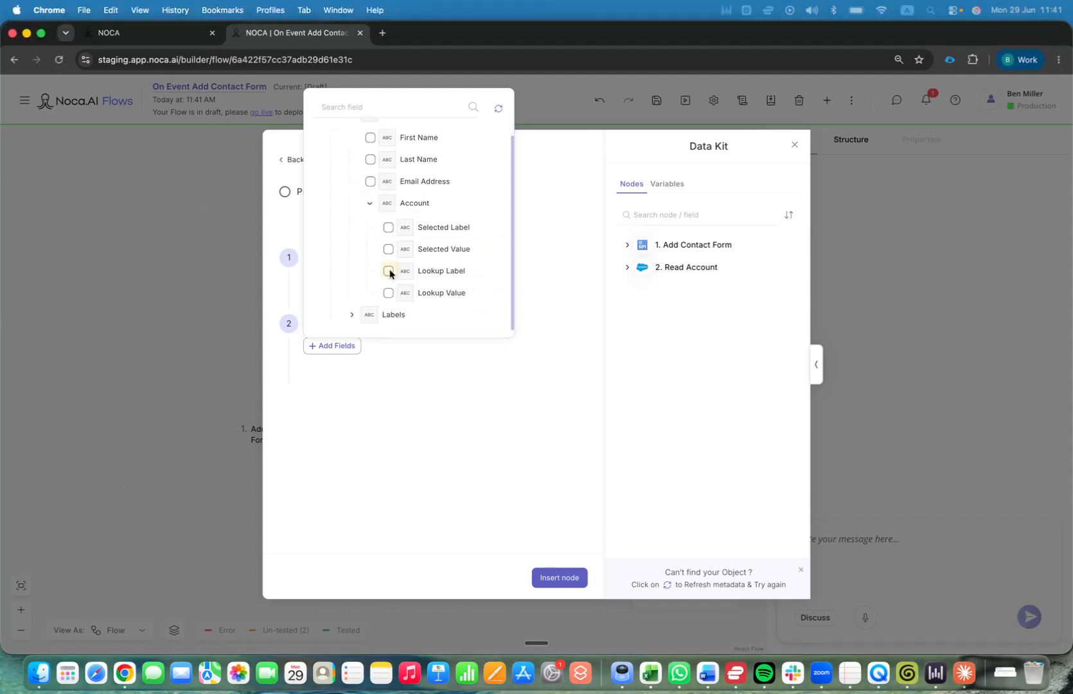
pyautogui.click(388, 271)
pyautogui.click(387, 294)
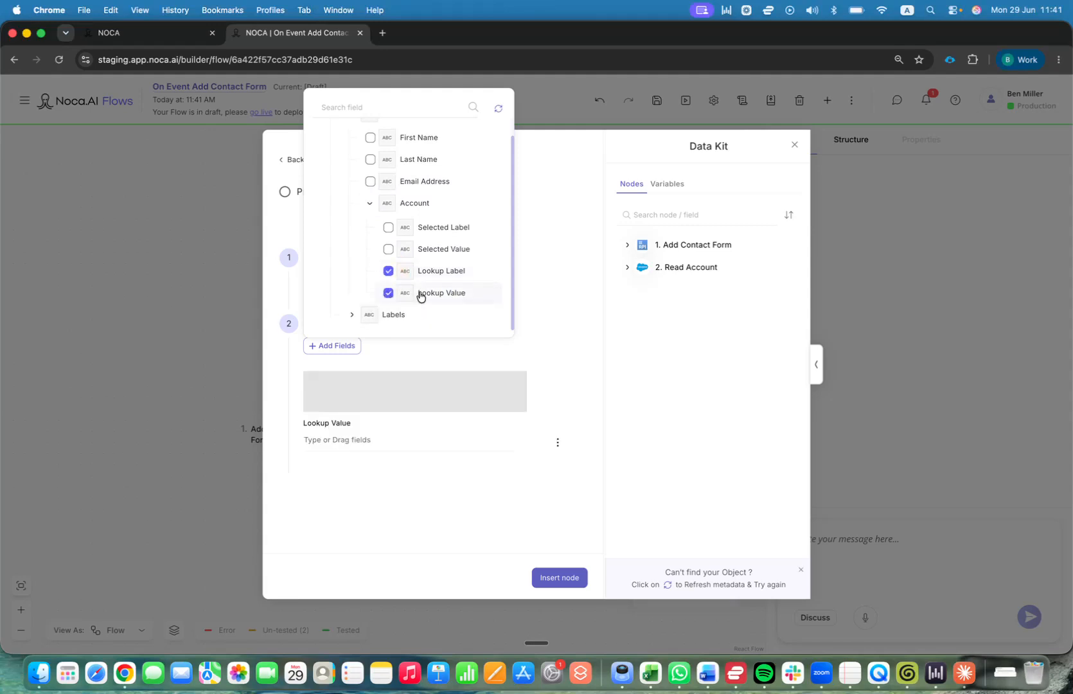
pyautogui.click(674, 329)
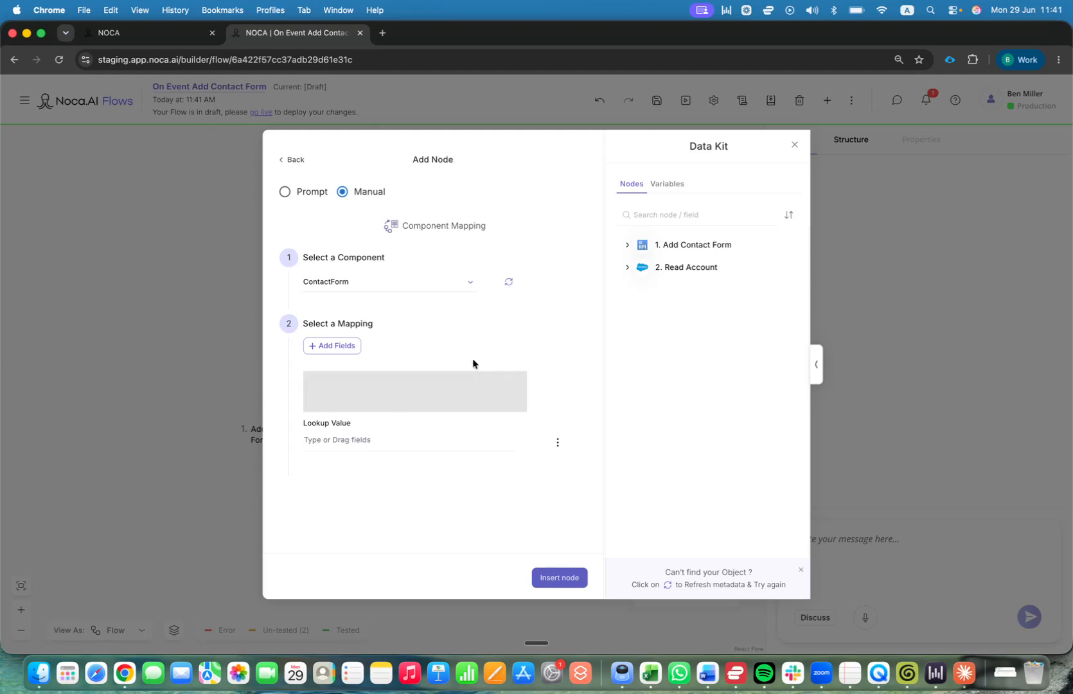
# Map Read Account's Account ID into Lookup Value.
pyautogui.click(628, 268)
pyautogui.scroll(-2, 427, 390)
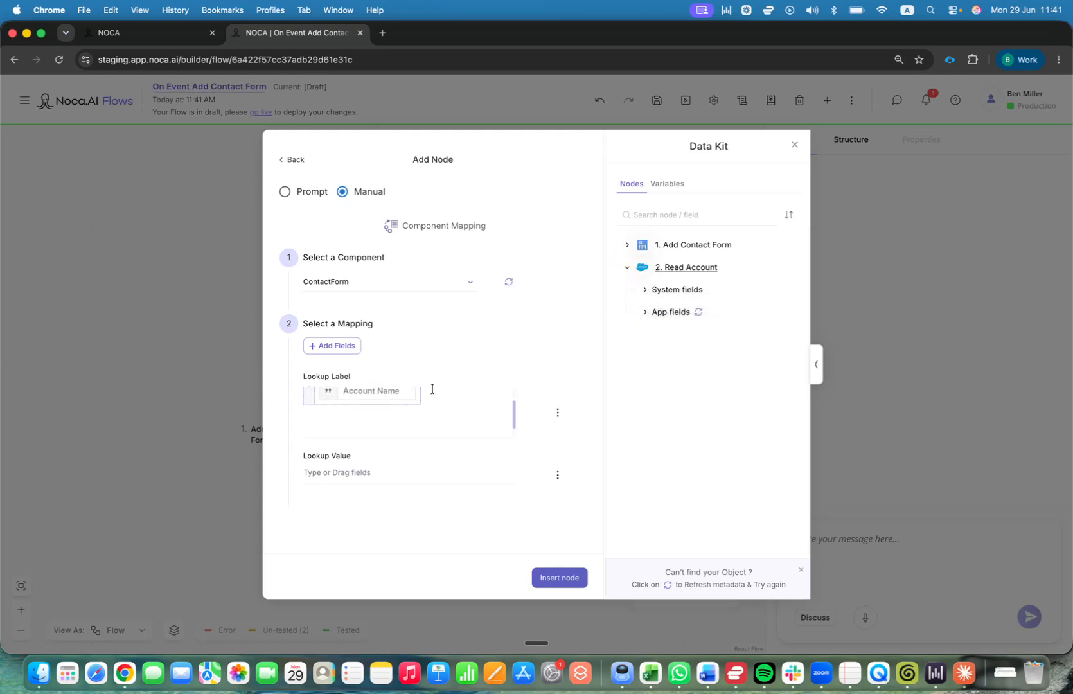
pyautogui.click(645, 312)
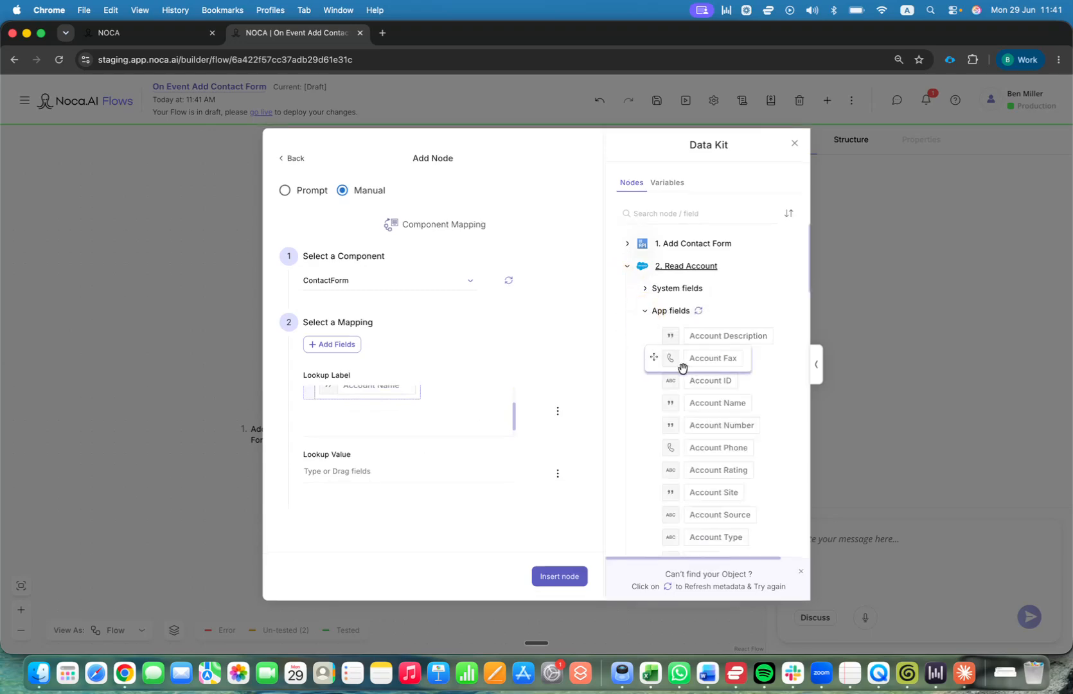
pyautogui.moveTo(673, 382); pyautogui.dragTo(360, 475)
# Insert the Component Mapping step, publish the flow live with the default comment, and return to the editor.
pyautogui.click(559, 576)
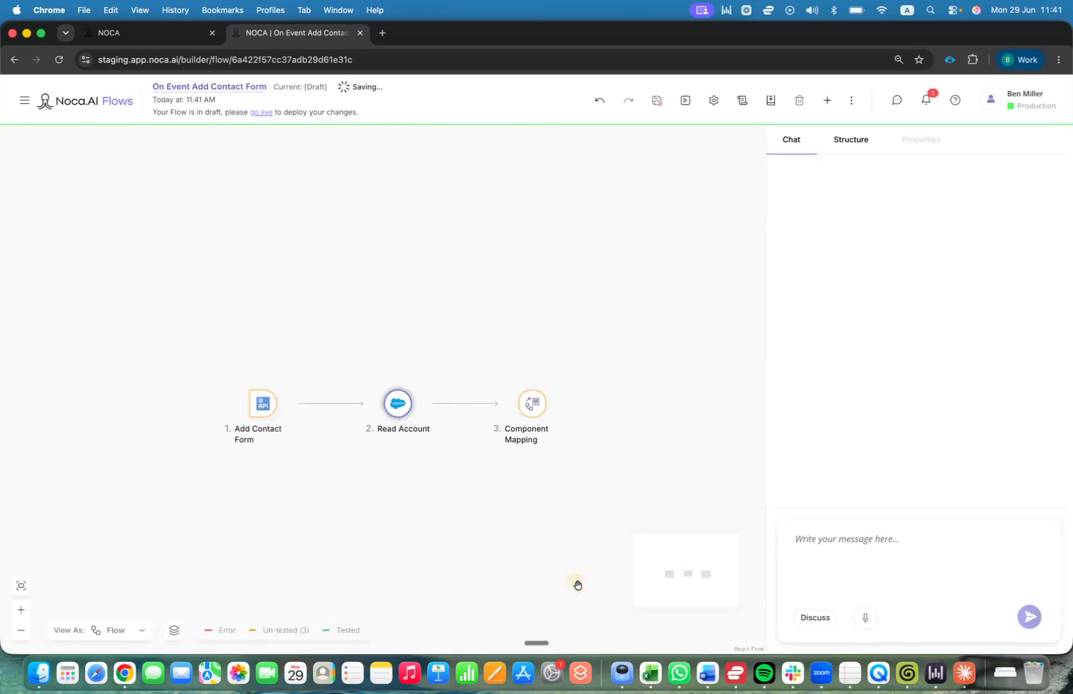
pyautogui.click(262, 113)
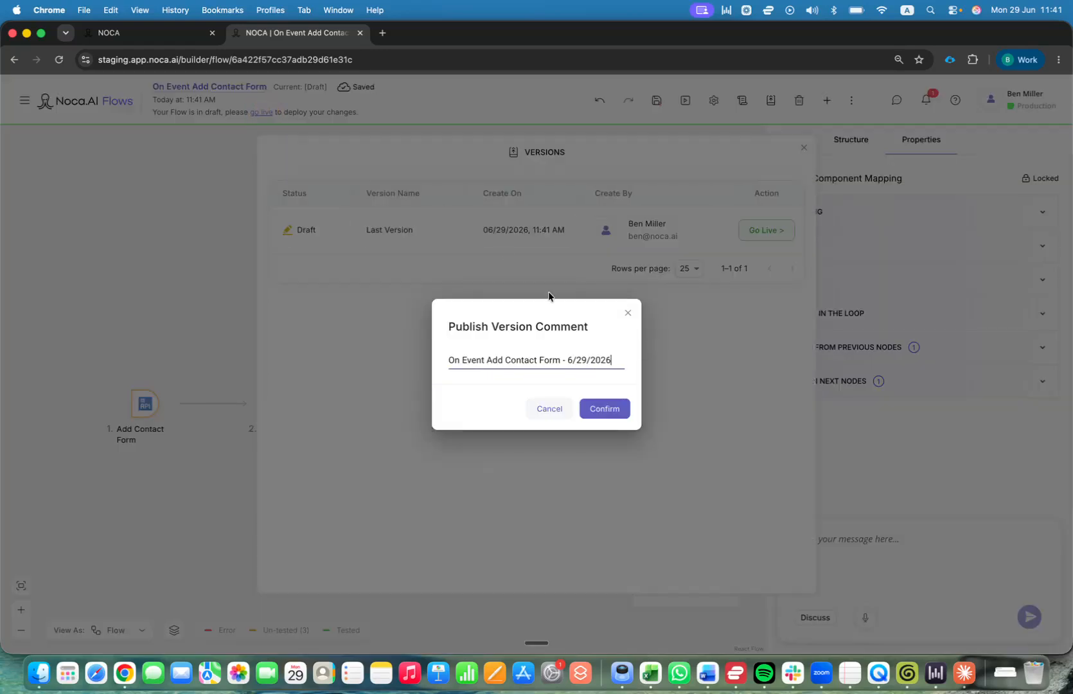
pyautogui.click(597, 409)
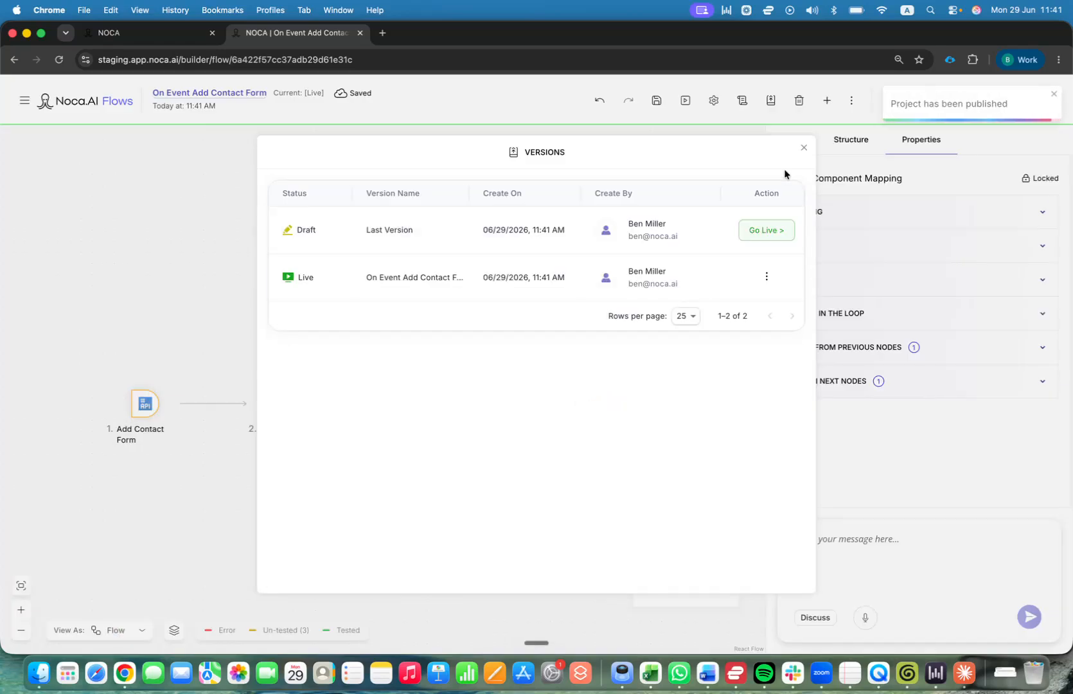
pyautogui.click(803, 151)
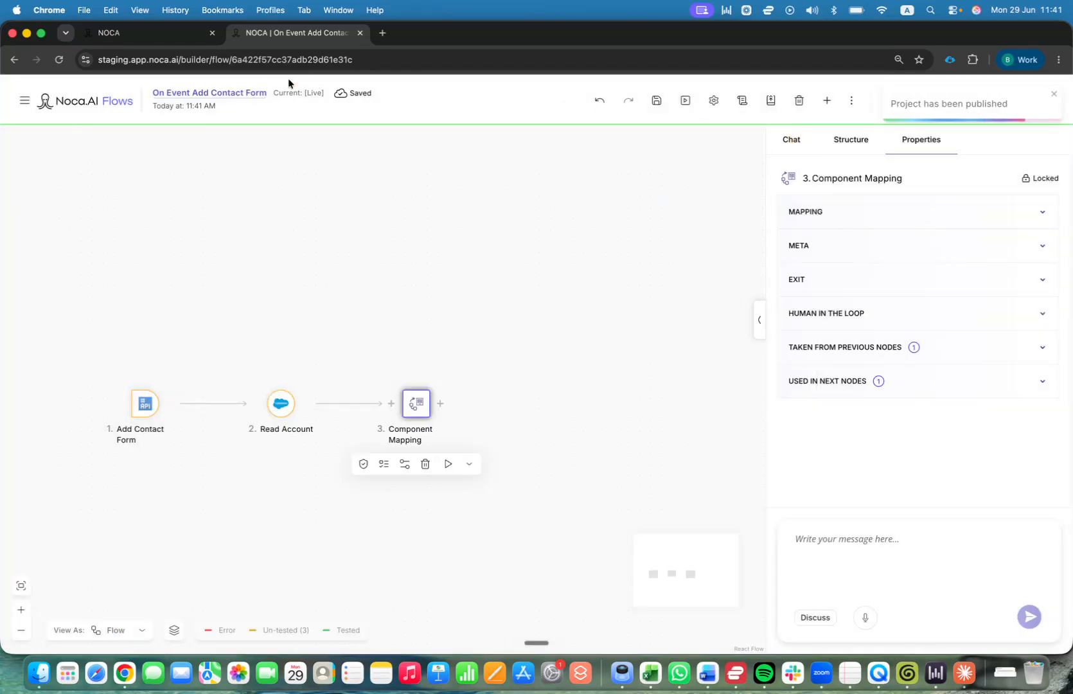
pyautogui.click(177, 40)
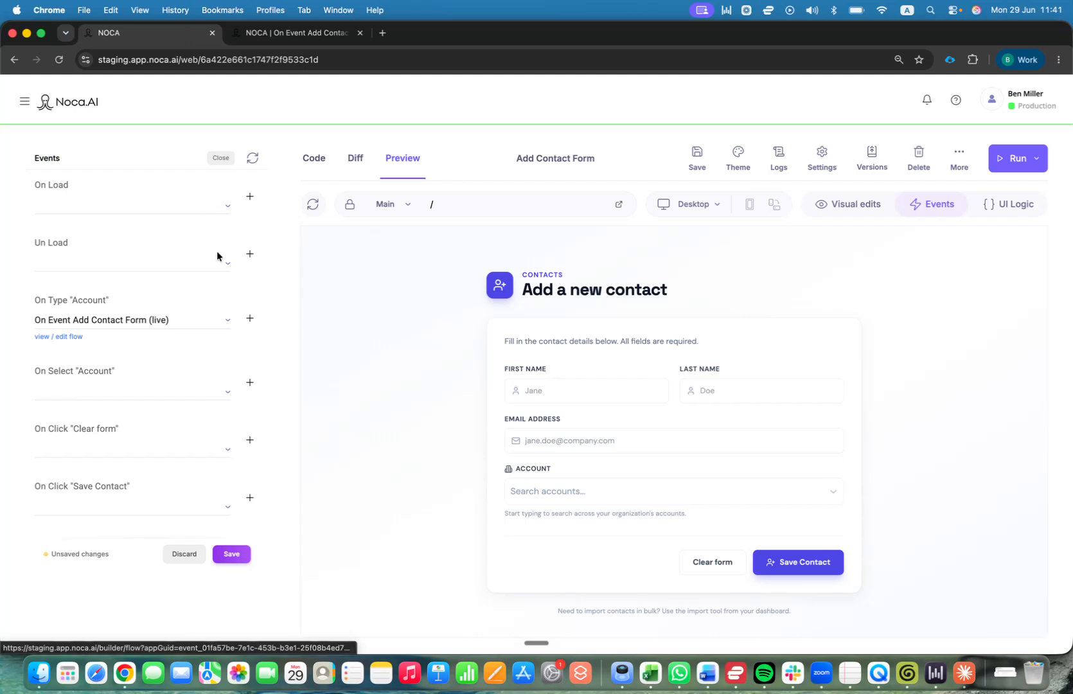
# Save the page's event settings and keep the assistant's applied changes.
pyautogui.click(232, 555)
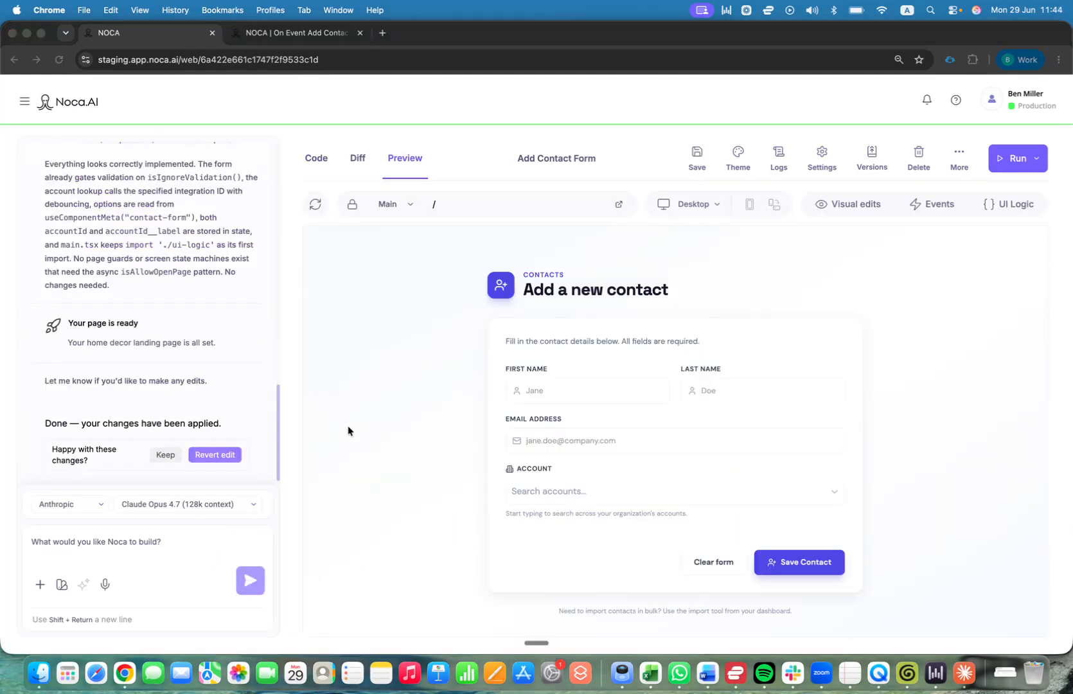
pyautogui.click(165, 455)
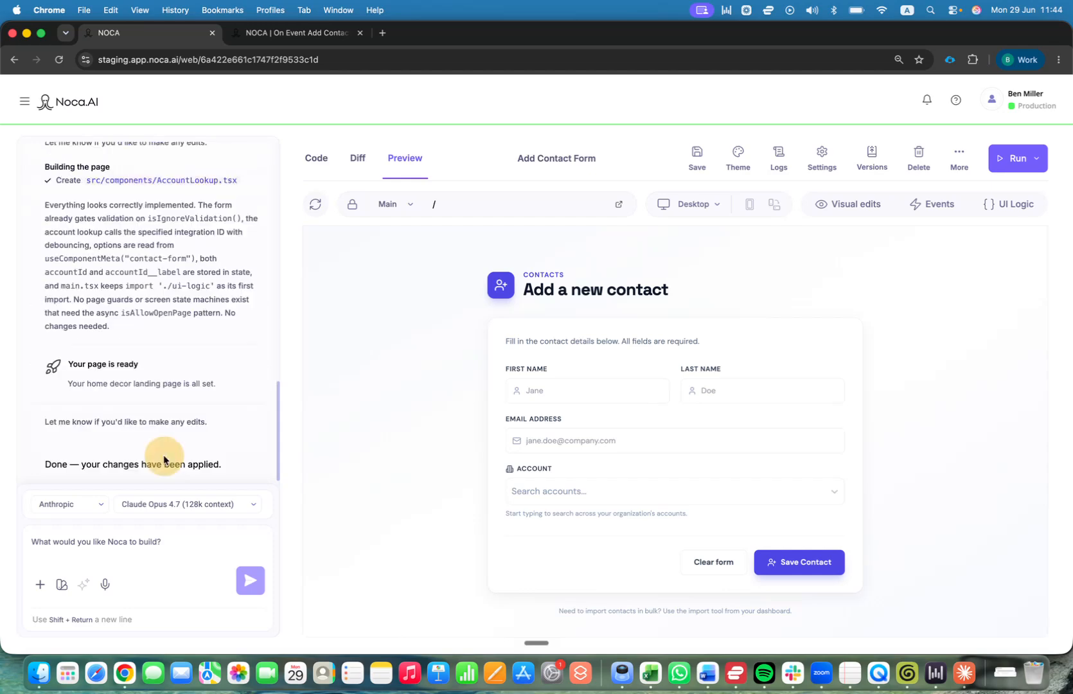
# Preview the site, search 'Or' in the Account field, select Orca AI, then return to the editor.
pyautogui.click(1033, 158)
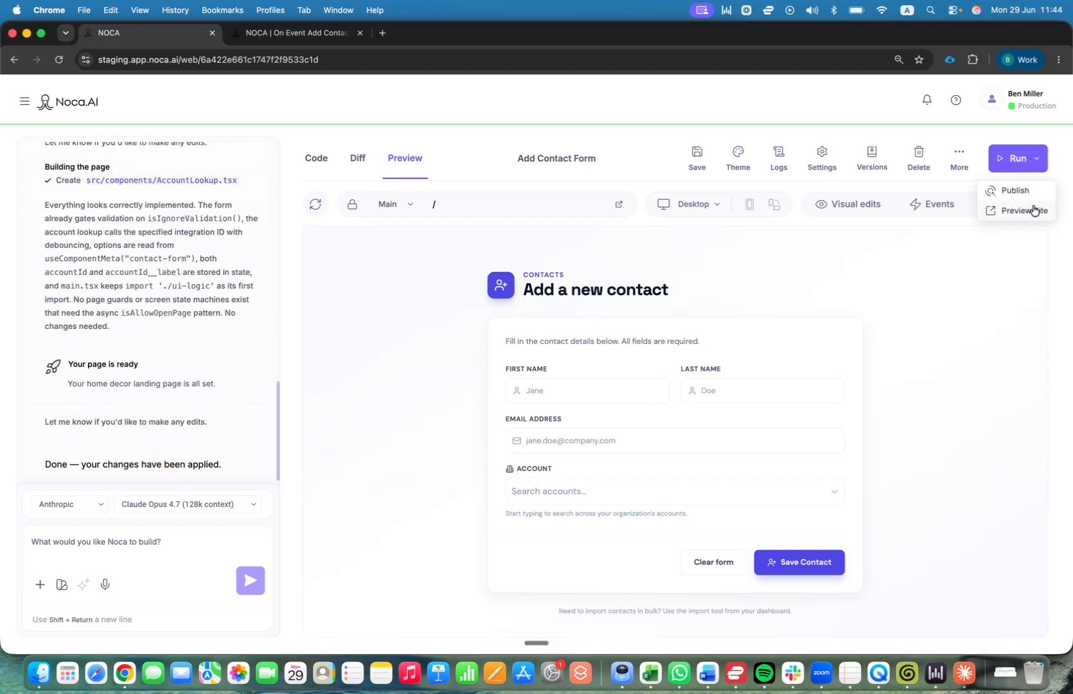
pyautogui.click(1032, 213)
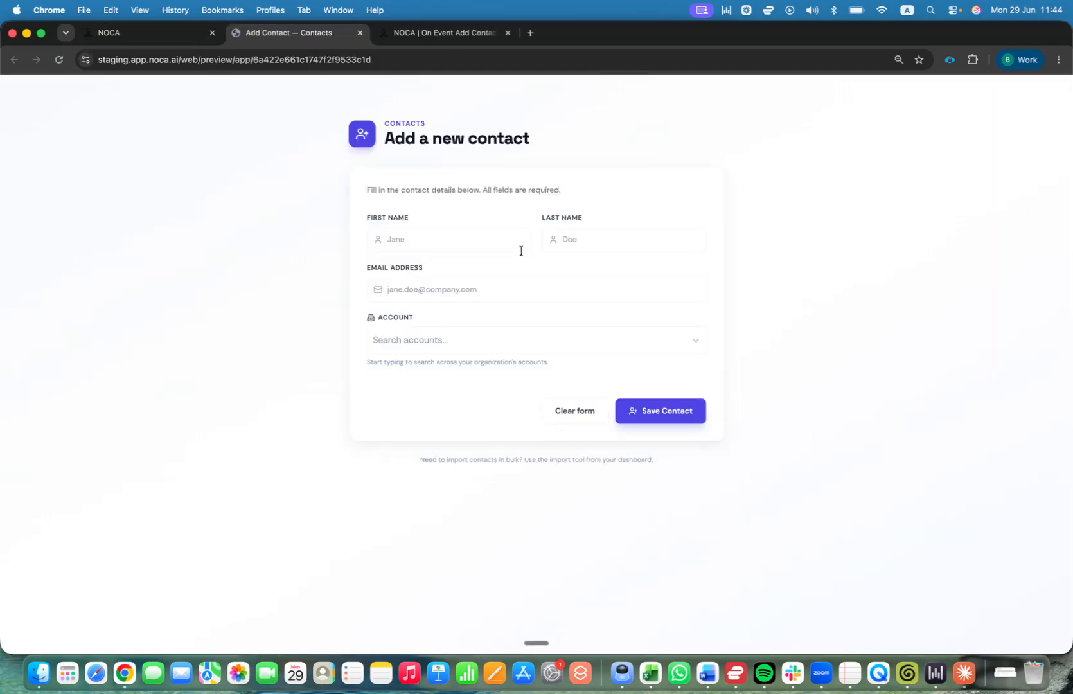
pyautogui.click(455, 338)
pyautogui.write('Orca AI')
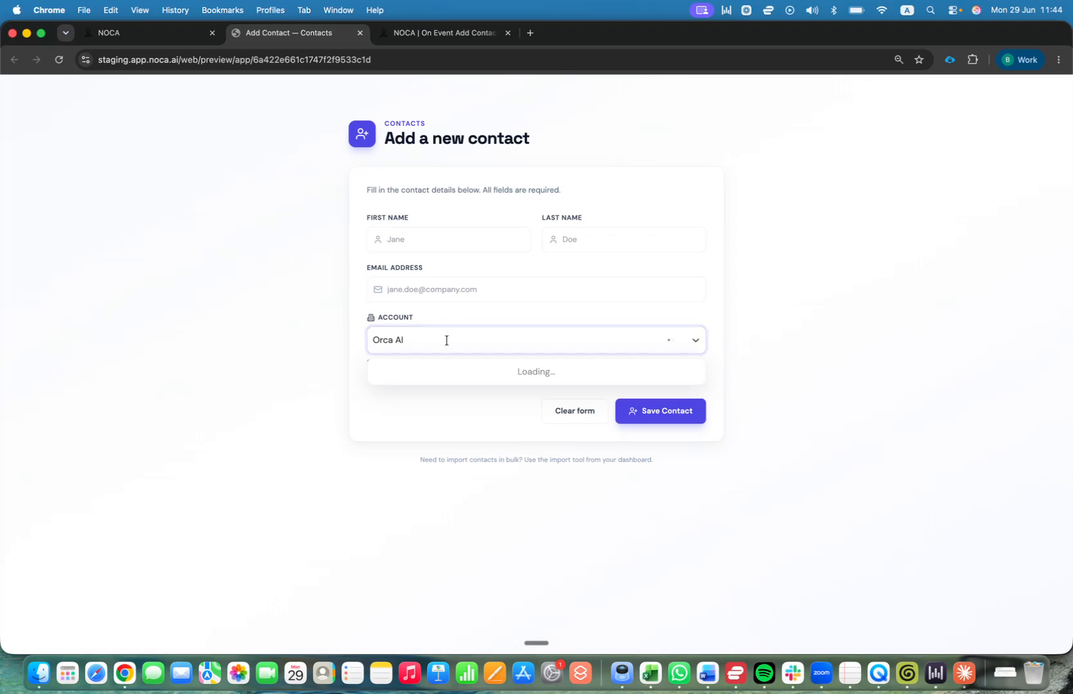
pyautogui.click(439, 372)
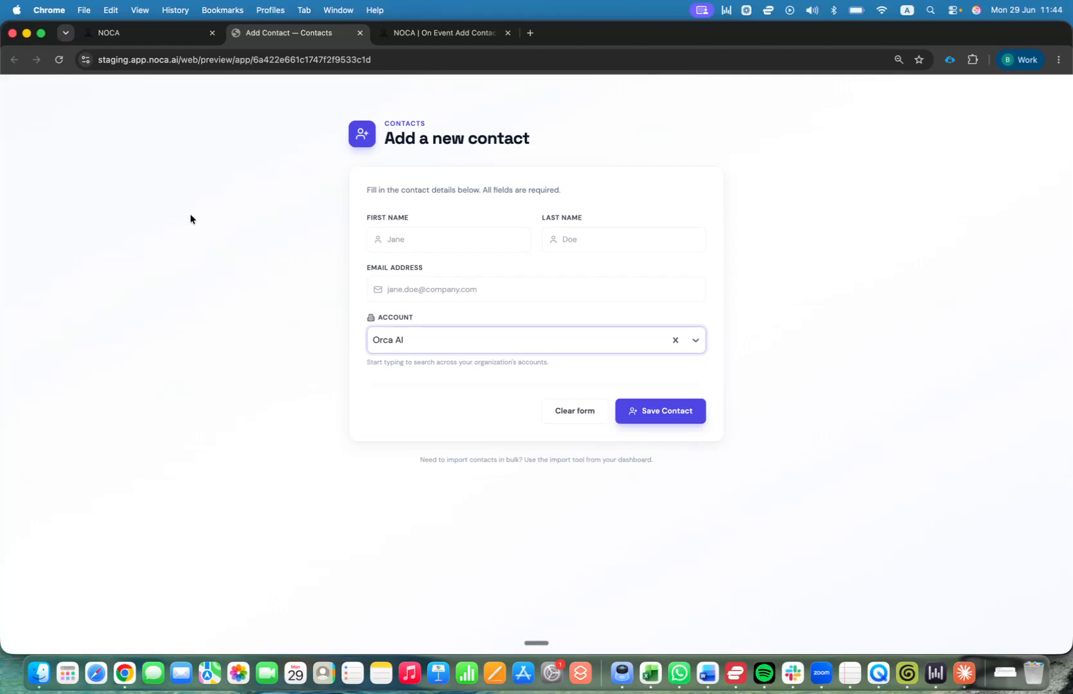
pyautogui.click(141, 33)
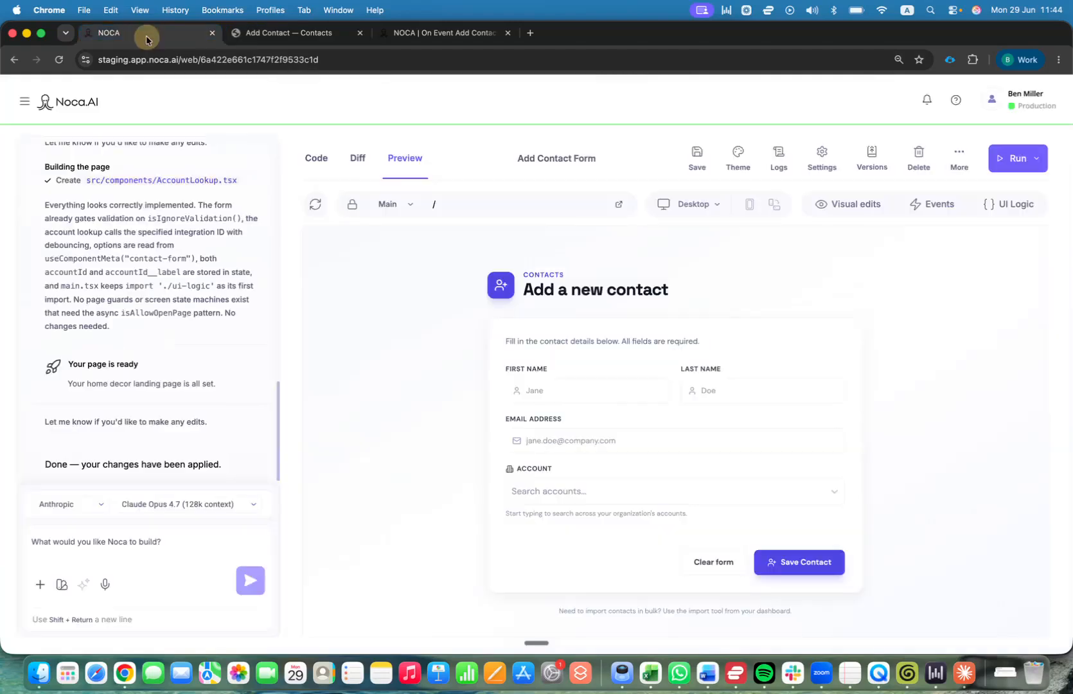
# Create a new flow for the On Click "Save Contact" event.
pyautogui.click(925, 204)
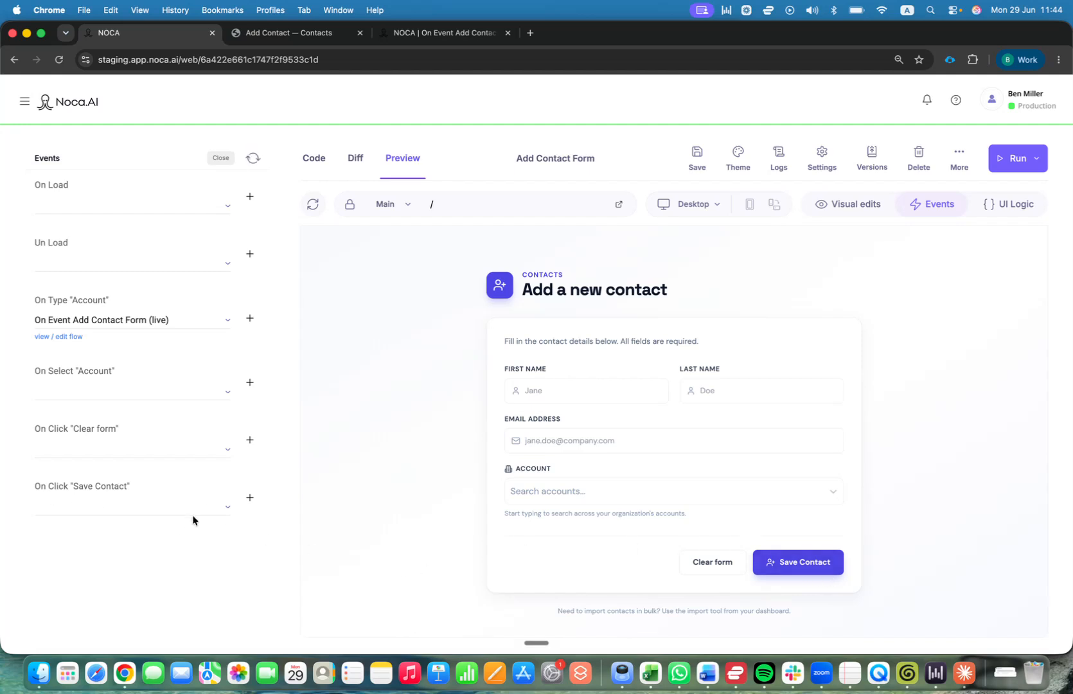
pyautogui.click(251, 500)
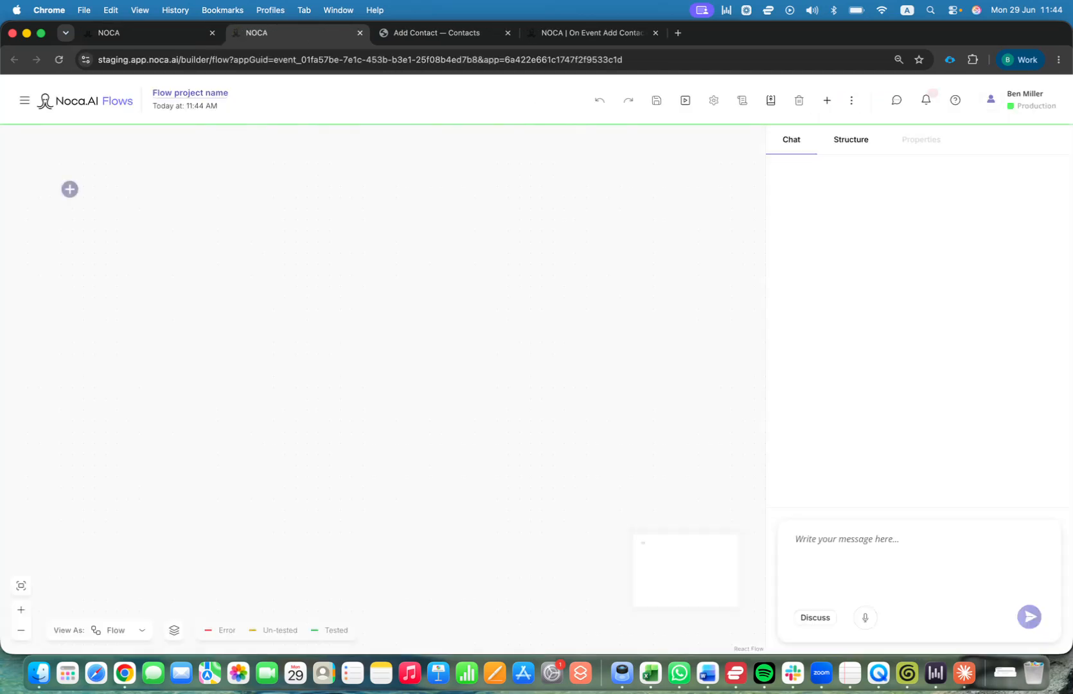
pyautogui.click(228, 285)
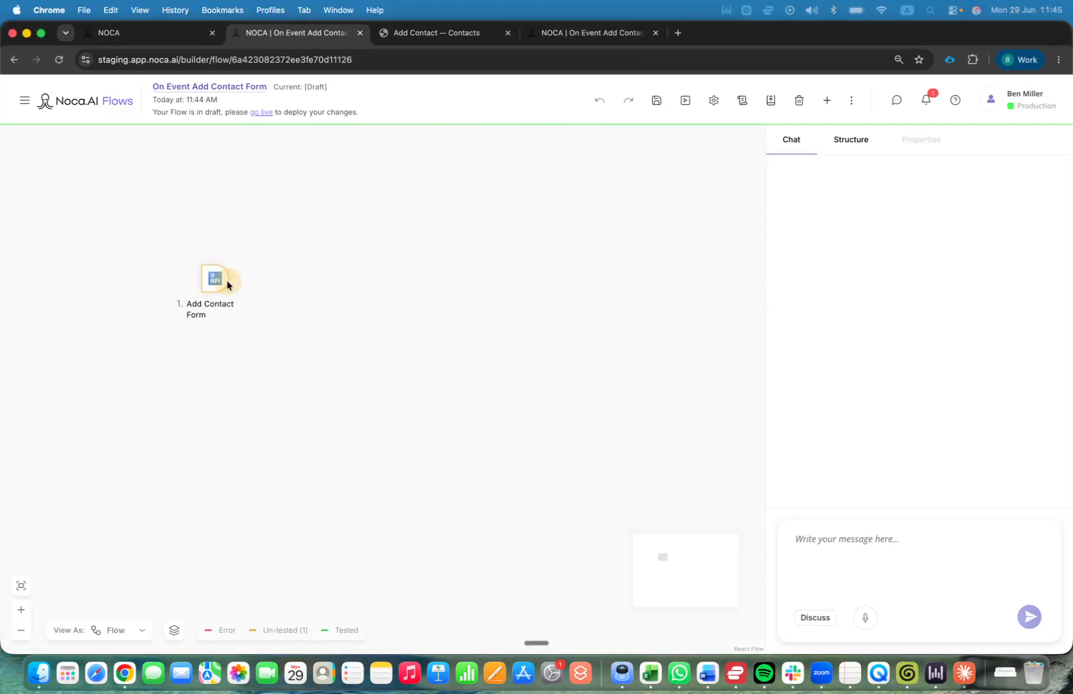
# Insert a Salesforce step after Add Contact Form that creates Contact records (source Object, action Create).
pyautogui.click(237, 283)
pyautogui.click(399, 429)
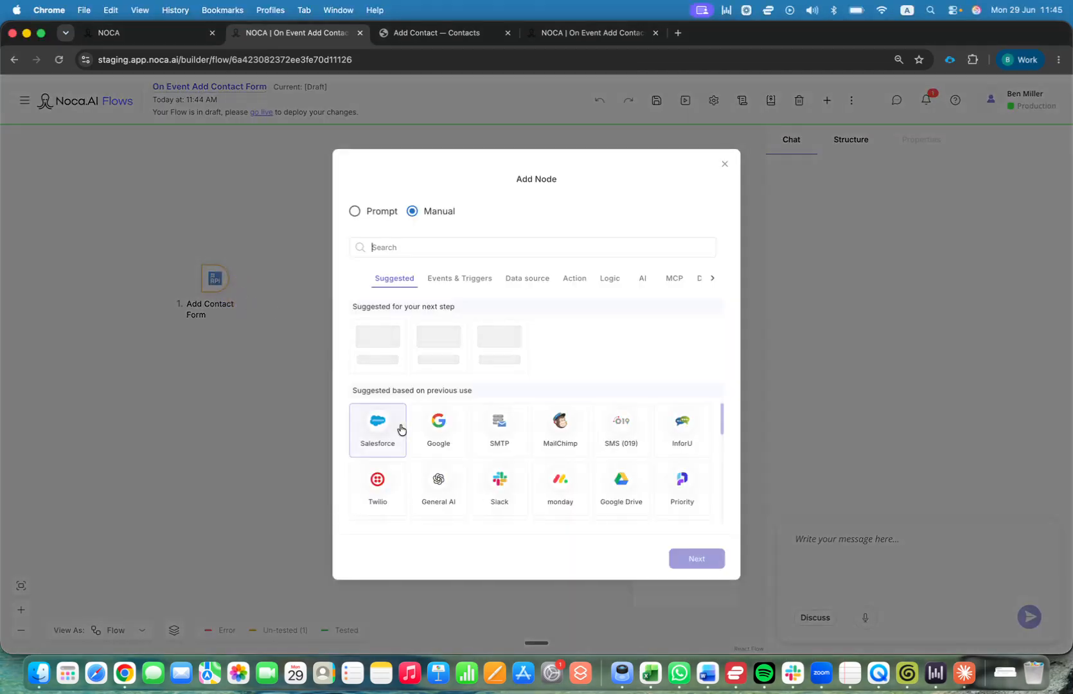
pyautogui.click(697, 558)
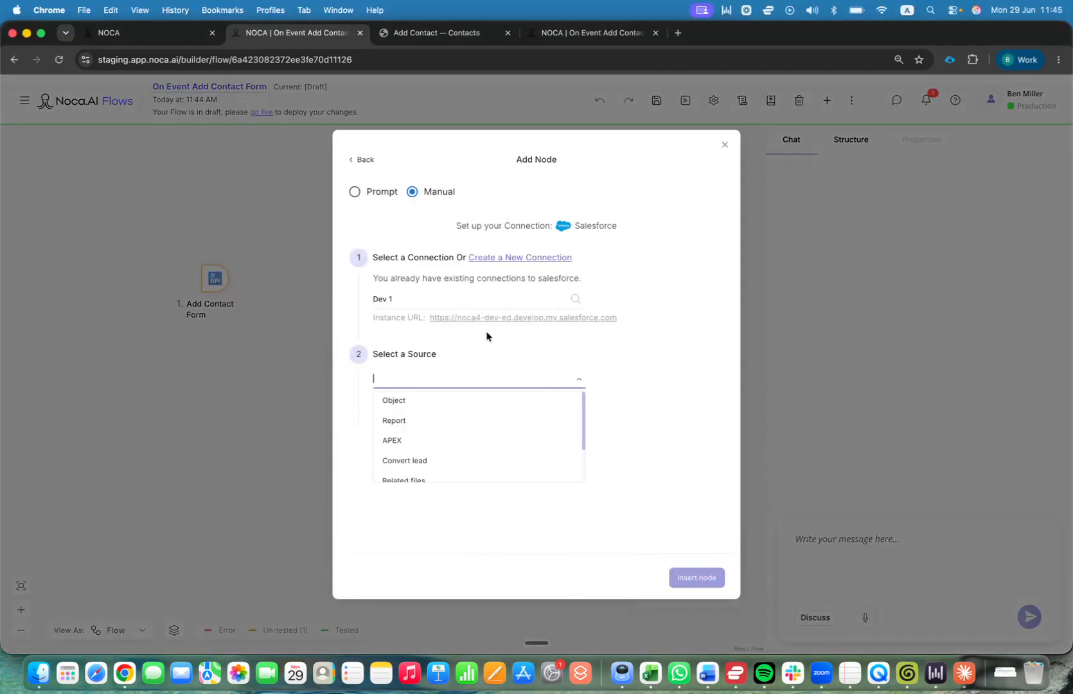
pyautogui.click(455, 398)
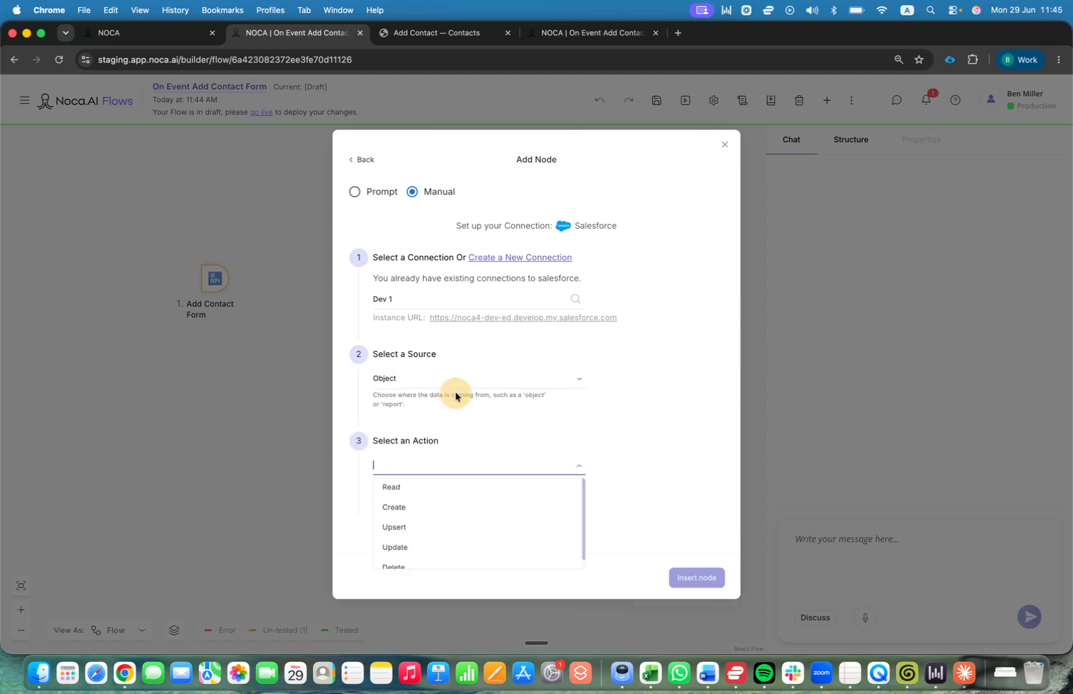
pyautogui.click(462, 507)
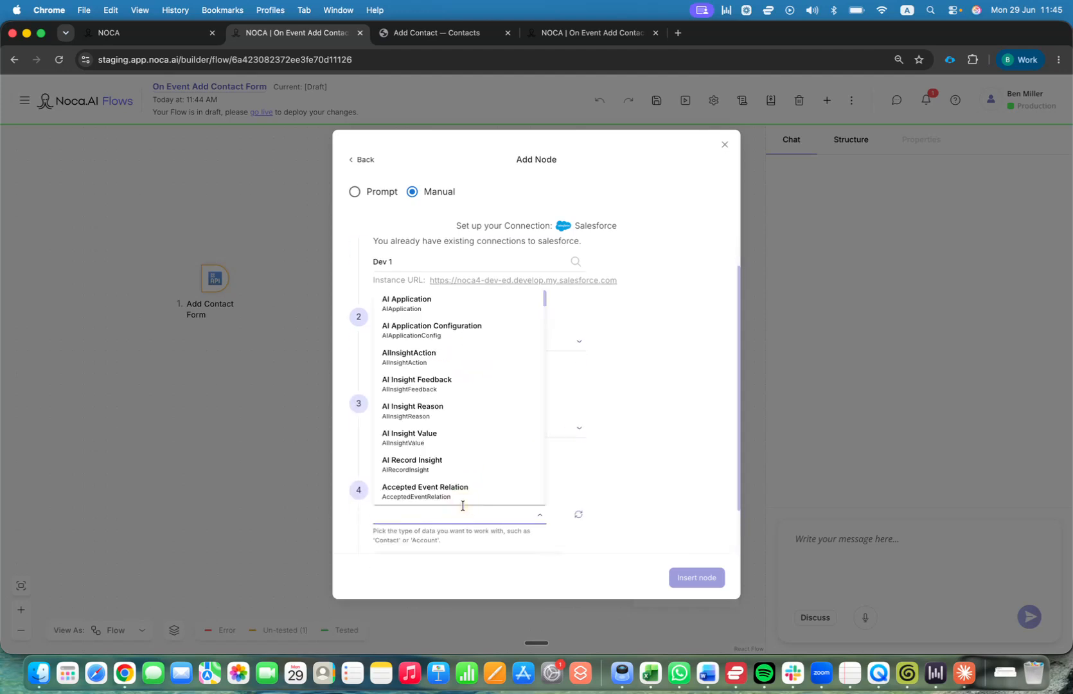
pyautogui.write('contact')
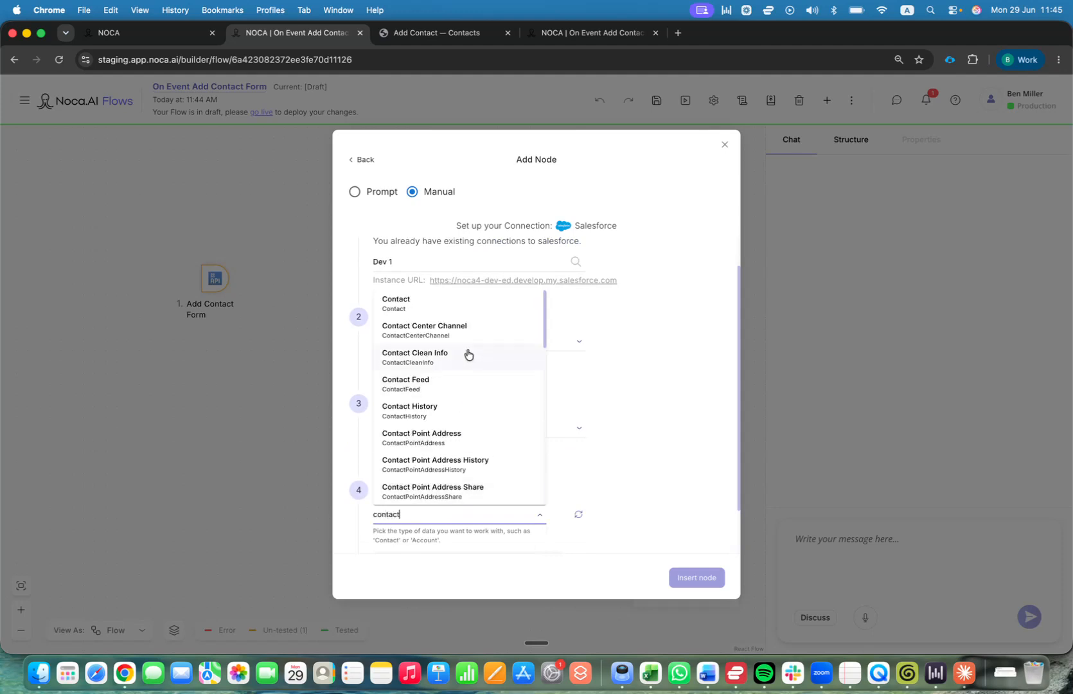
pyautogui.click(474, 310)
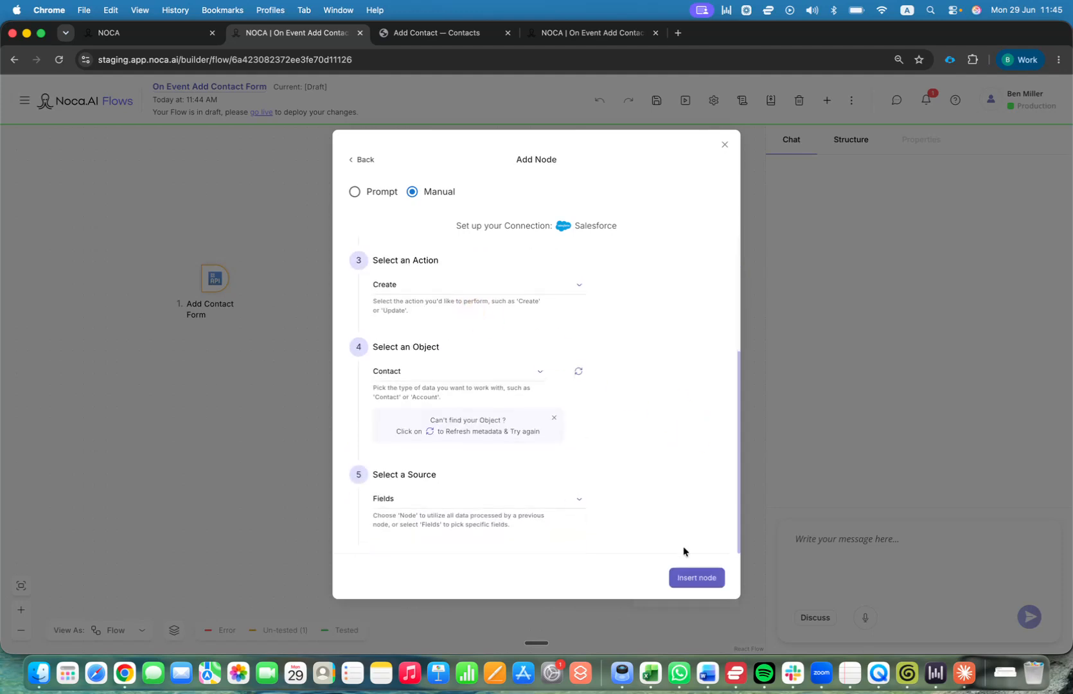
pyautogui.click(701, 578)
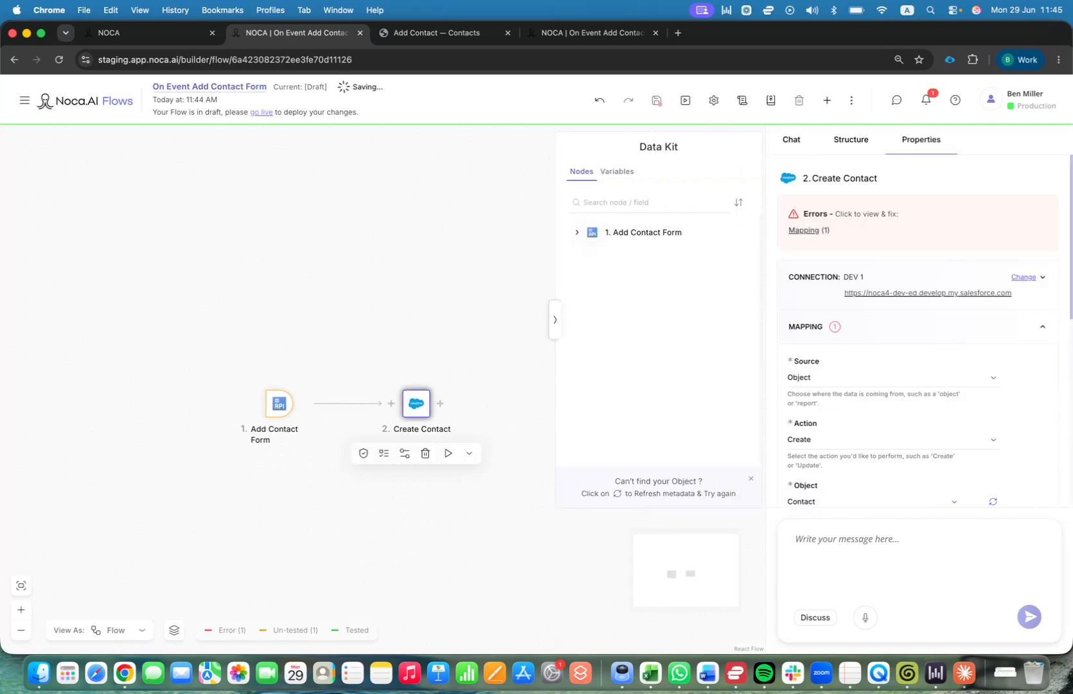
# Add Account ID and Email to the Create Contact step's mapped fields.
pyautogui.scroll(-5, 853, 383)
pyautogui.scroll(-1, 835, 370)
pyautogui.click(809, 354)
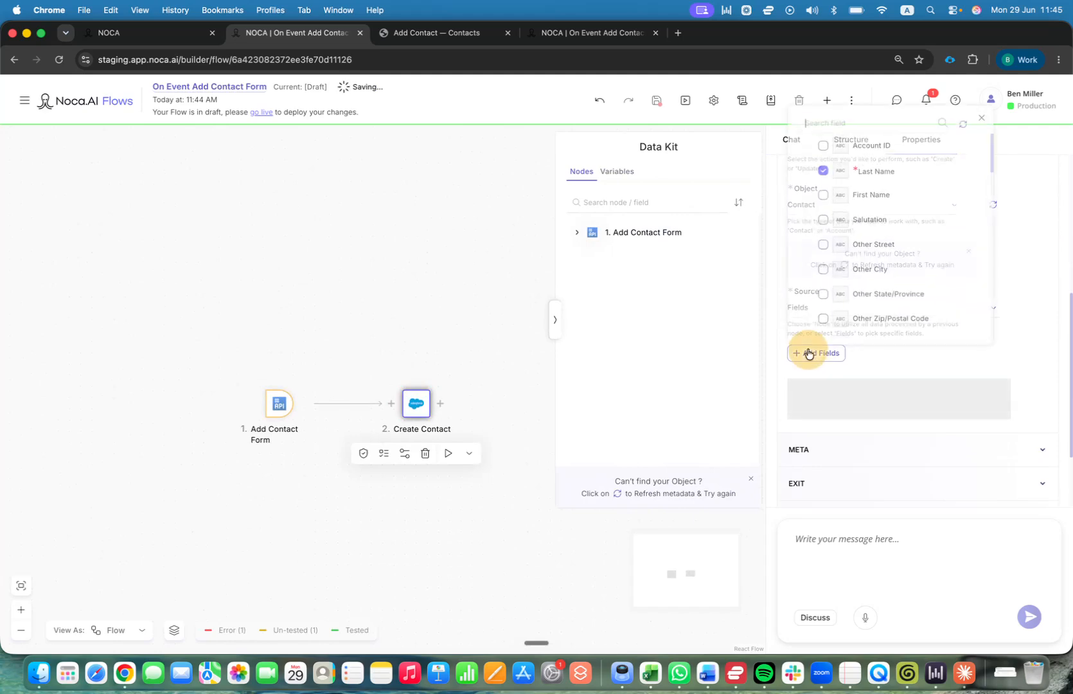
pyautogui.click(823, 138)
pyautogui.click(824, 188)
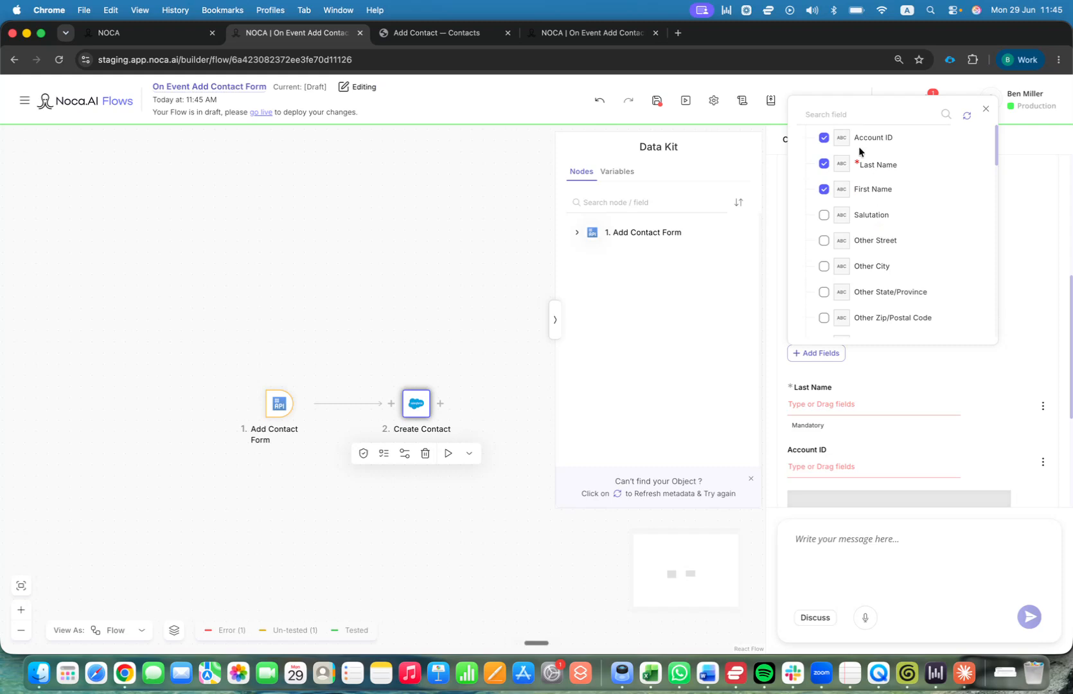
pyautogui.scroll(-1, 889, 239)
pyautogui.scroll(-5, 888, 237)
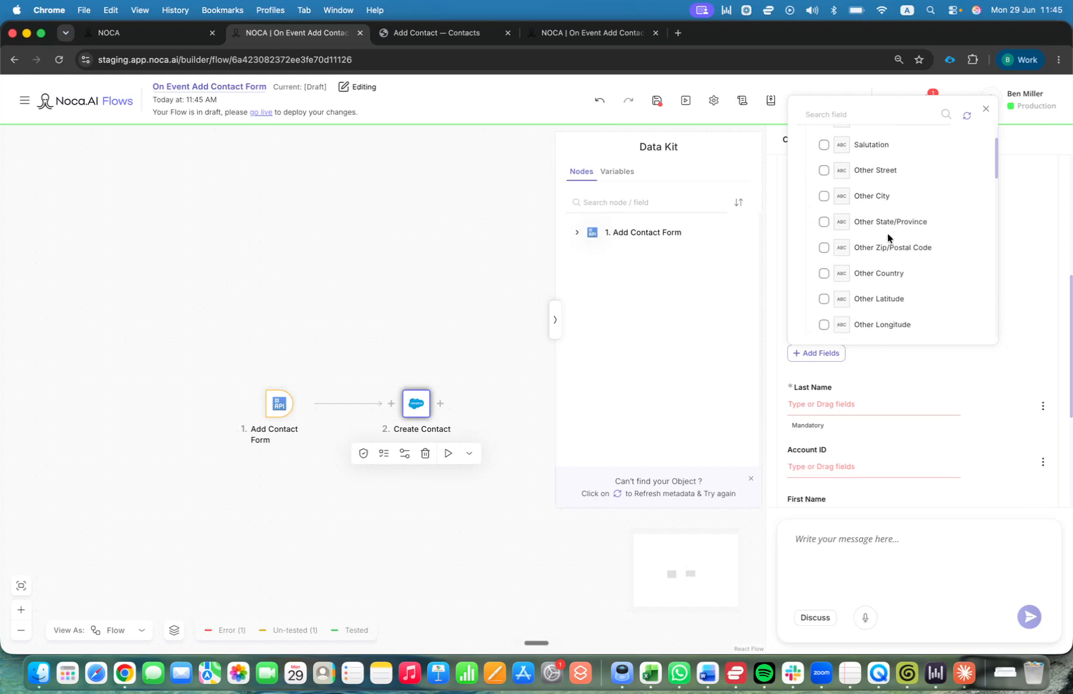
pyautogui.scroll(-3, 886, 232)
pyautogui.click(848, 115)
pyautogui.write('ema')
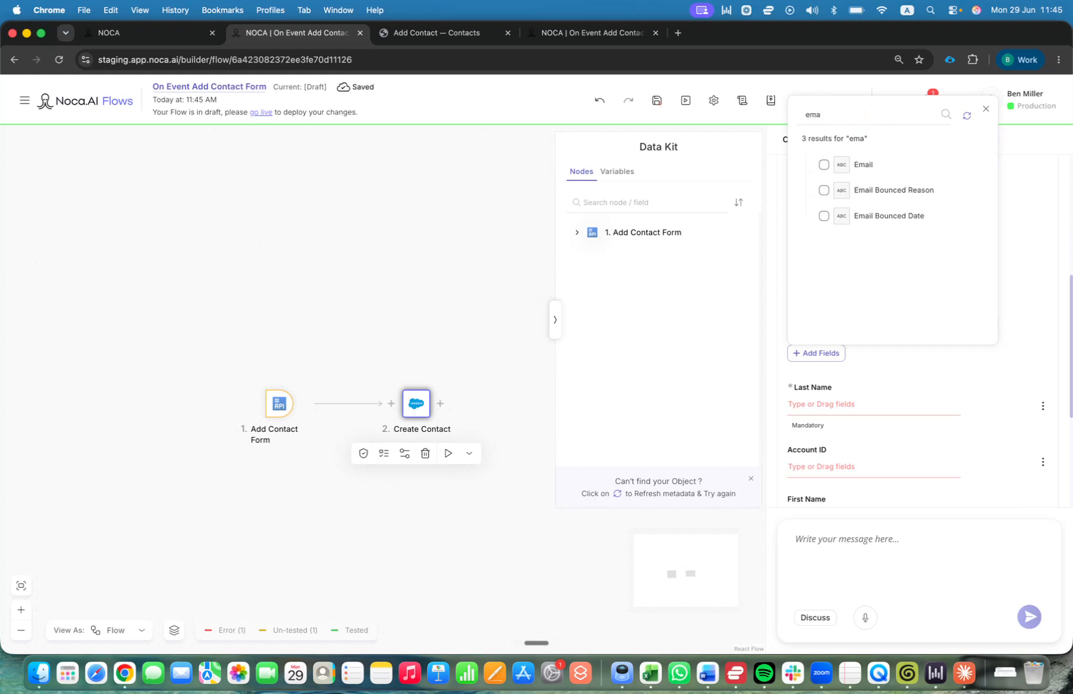
pyautogui.click(824, 166)
pyautogui.click(1016, 234)
# Map the form's Last Name and First Name inputs onto the matching Contact fields.
pyautogui.scroll(-1, 1009, 248)
pyautogui.scroll(-3, 1009, 248)
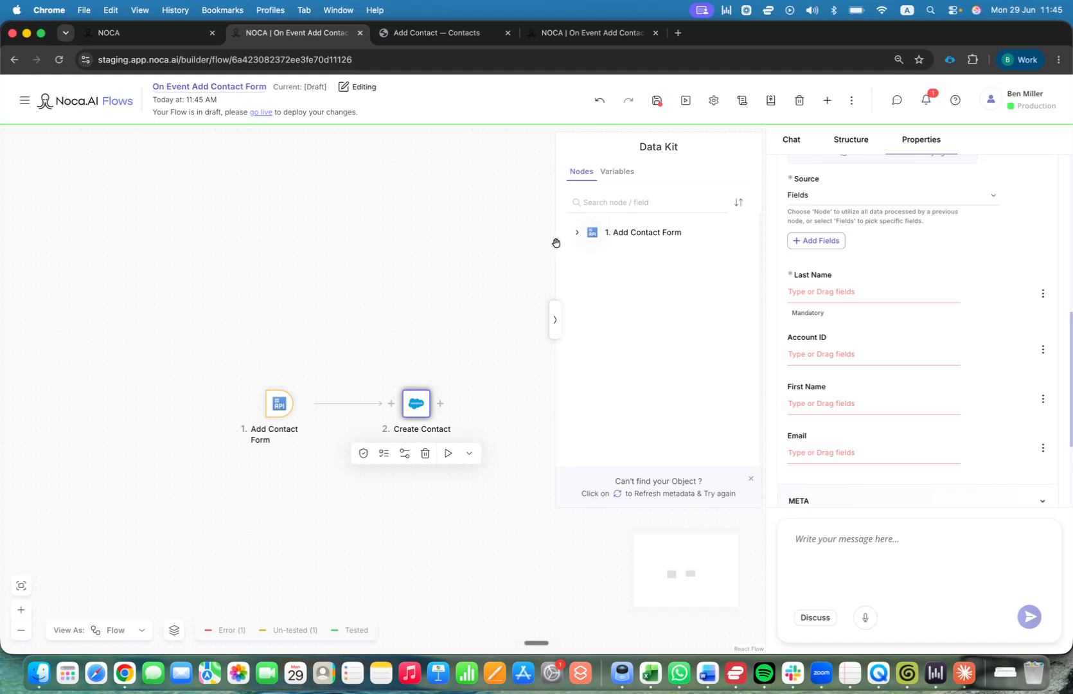
pyautogui.click(577, 232)
pyautogui.click(597, 280)
pyautogui.click(613, 300)
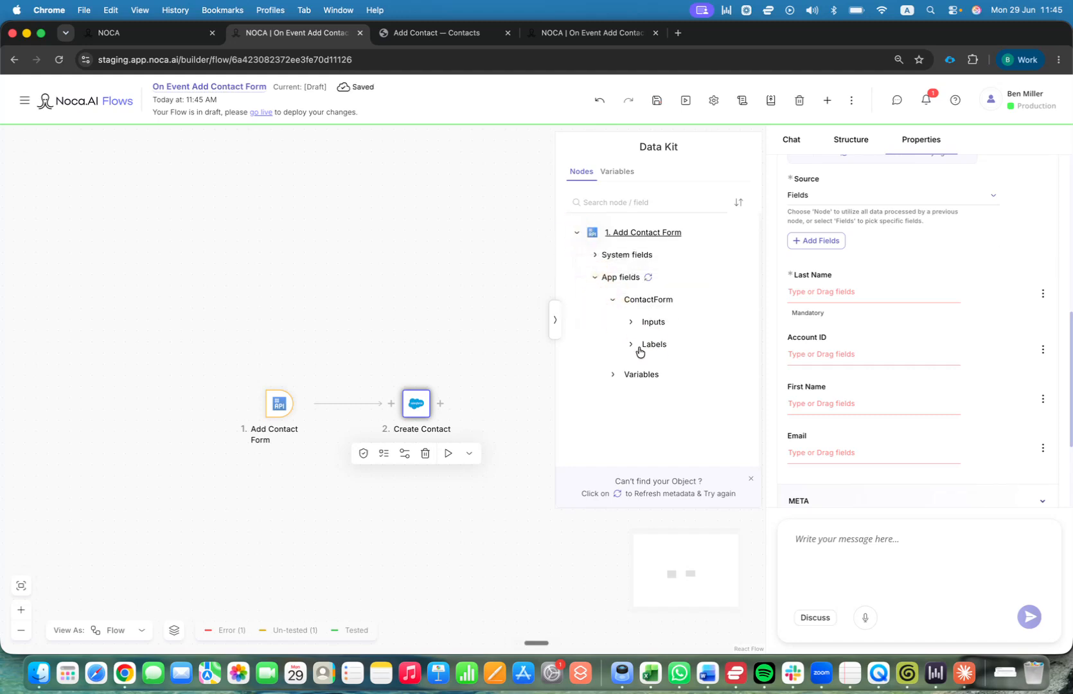
pyautogui.click(631, 321)
pyautogui.moveTo(679, 370); pyautogui.dragTo(867, 301)
pyautogui.moveTo(695, 347); pyautogui.dragTo(882, 445)
# Map the form's Email Address to Email and Account Selected Value to Account ID.
pyautogui.scroll(-1, 707, 355)
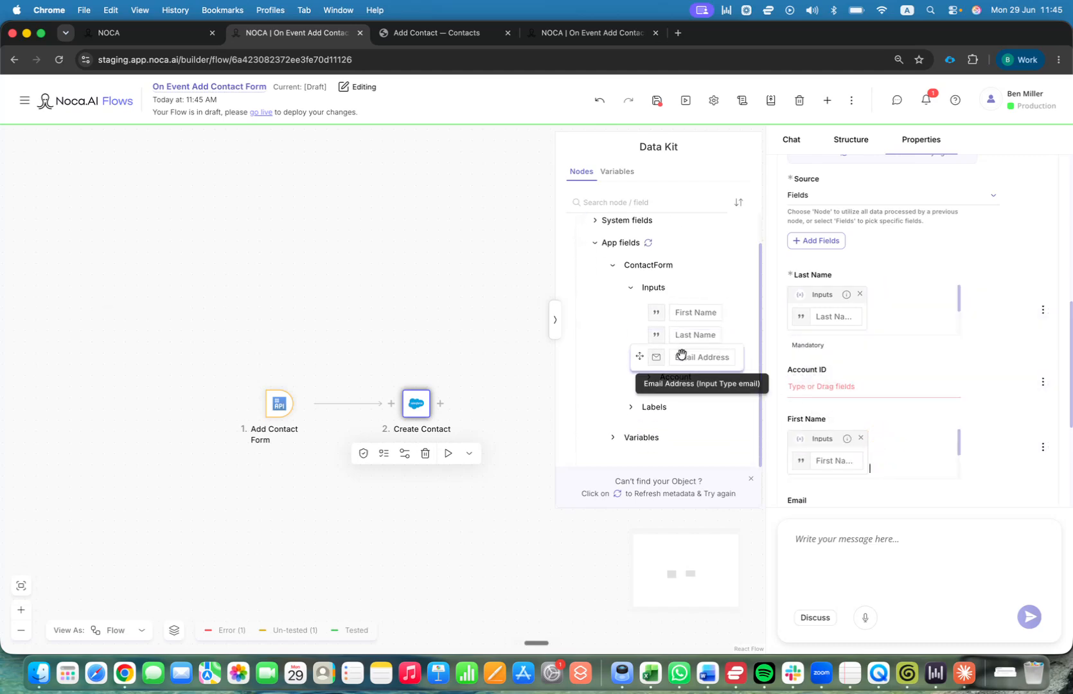
pyautogui.scroll(-2, 803, 385)
pyautogui.moveTo(649, 358); pyautogui.dragTo(823, 444)
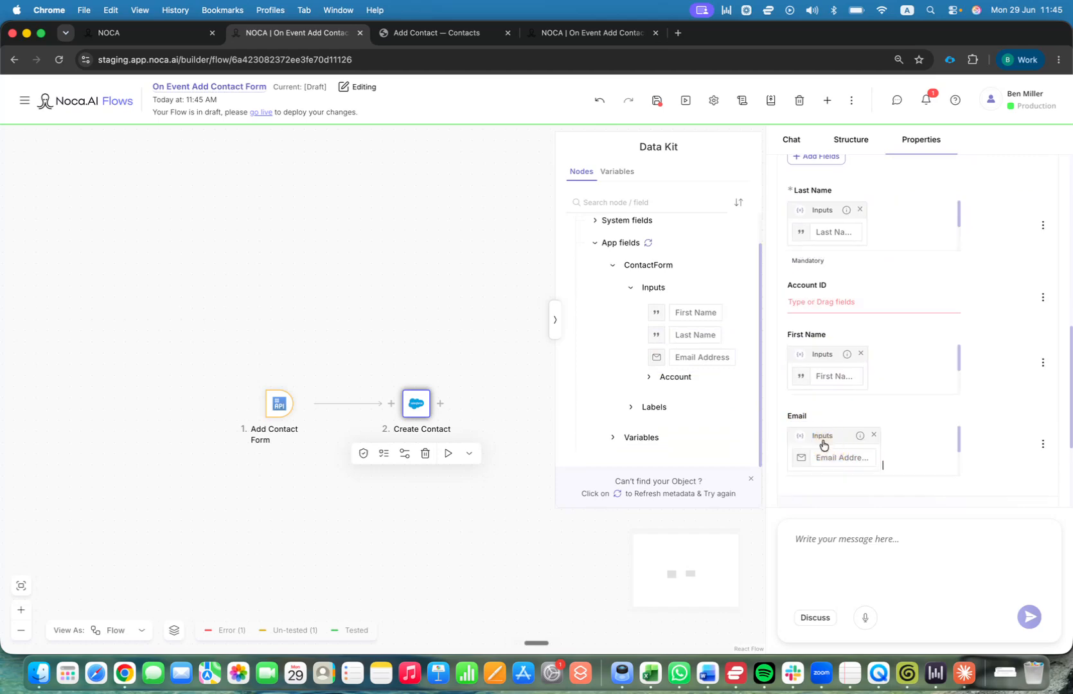
pyautogui.click(646, 380)
pyautogui.scroll(-1, 659, 363)
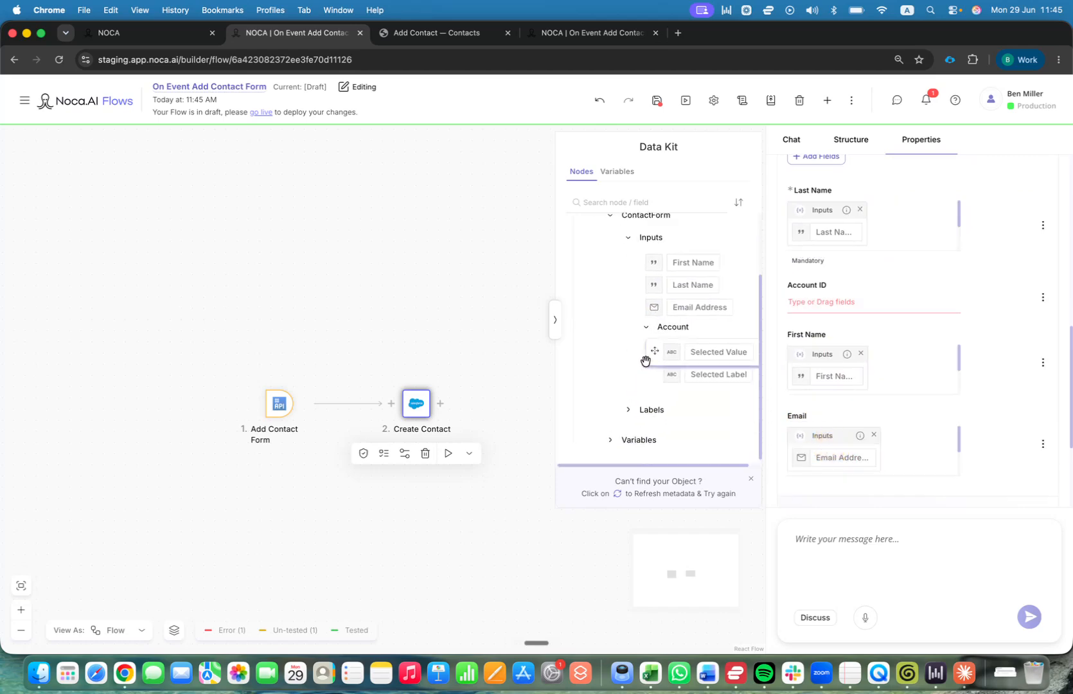
pyautogui.moveTo(669, 356); pyautogui.dragTo(864, 309)
pyautogui.scroll(-1, 863, 315)
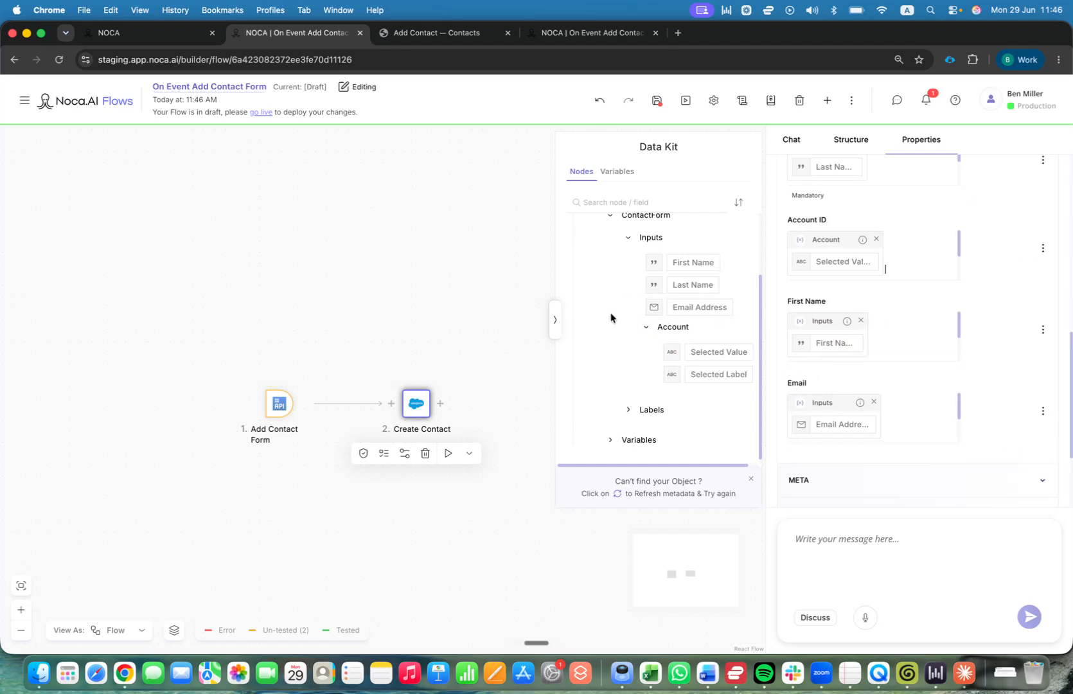
pyautogui.click(556, 314)
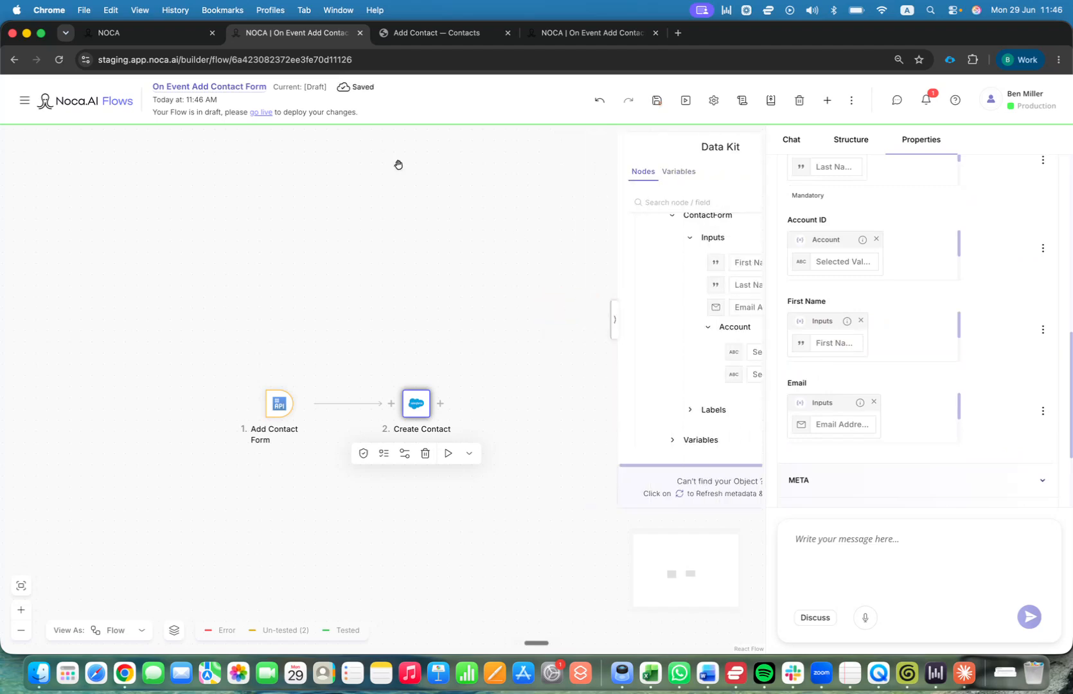
# Publish the Add Contact flow live and attach it to the Save Contact click event.
pyautogui.click(262, 113)
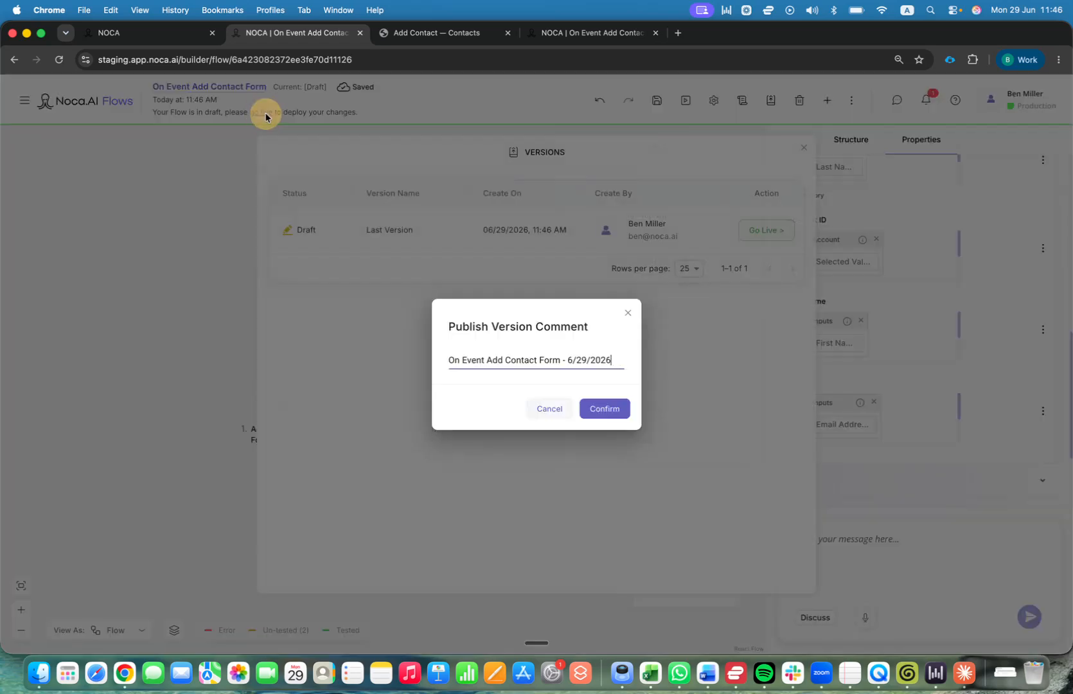
pyautogui.click(607, 408)
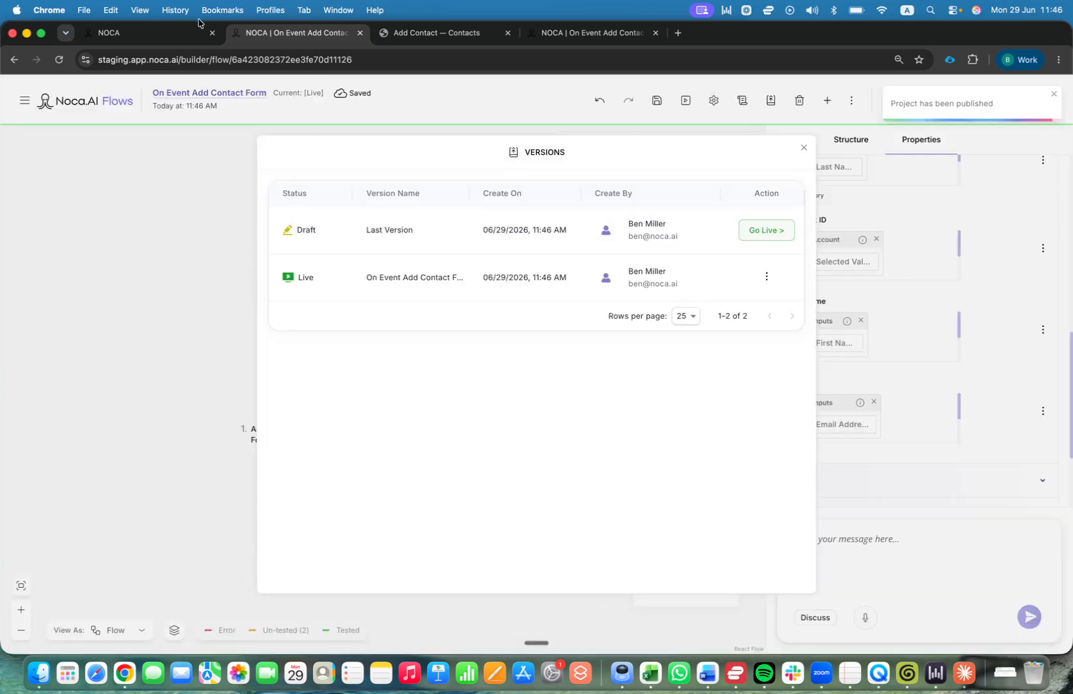
pyautogui.click(160, 33)
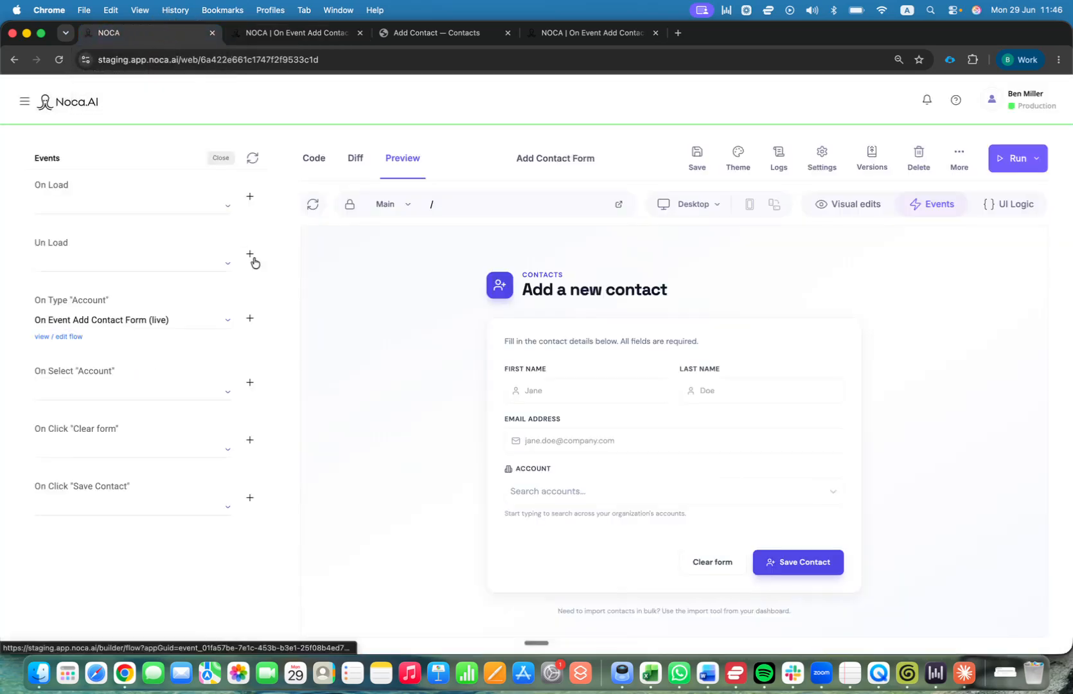
pyautogui.click(175, 502)
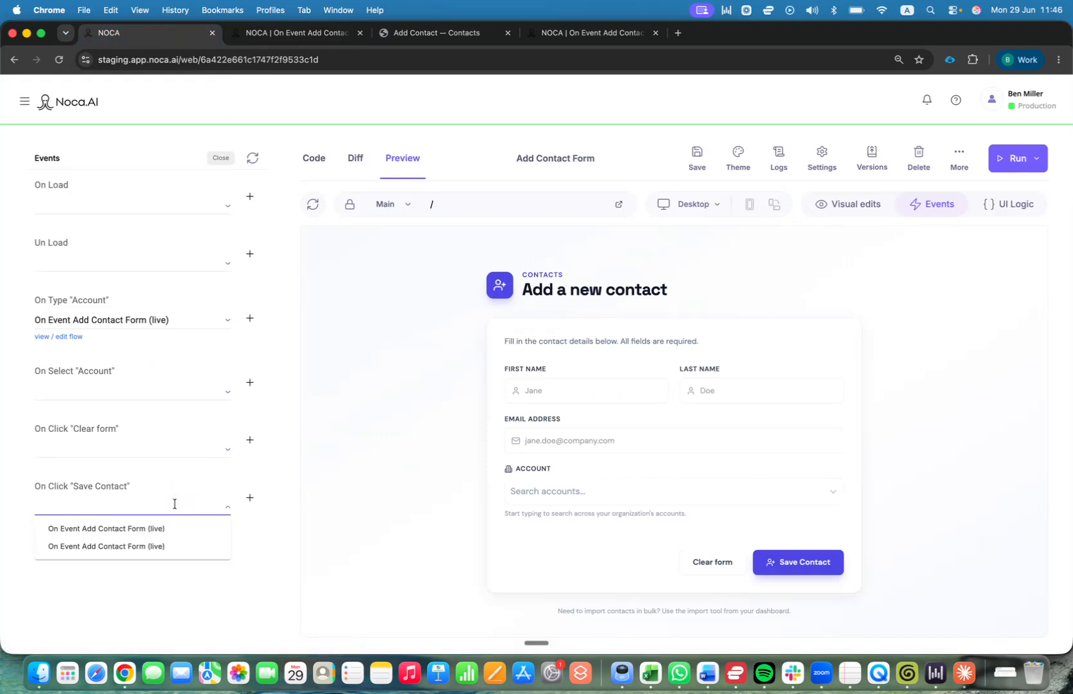
pyautogui.click(128, 528)
# Save and keep the app changes, then preview the form as a live site.
pyautogui.click(244, 576)
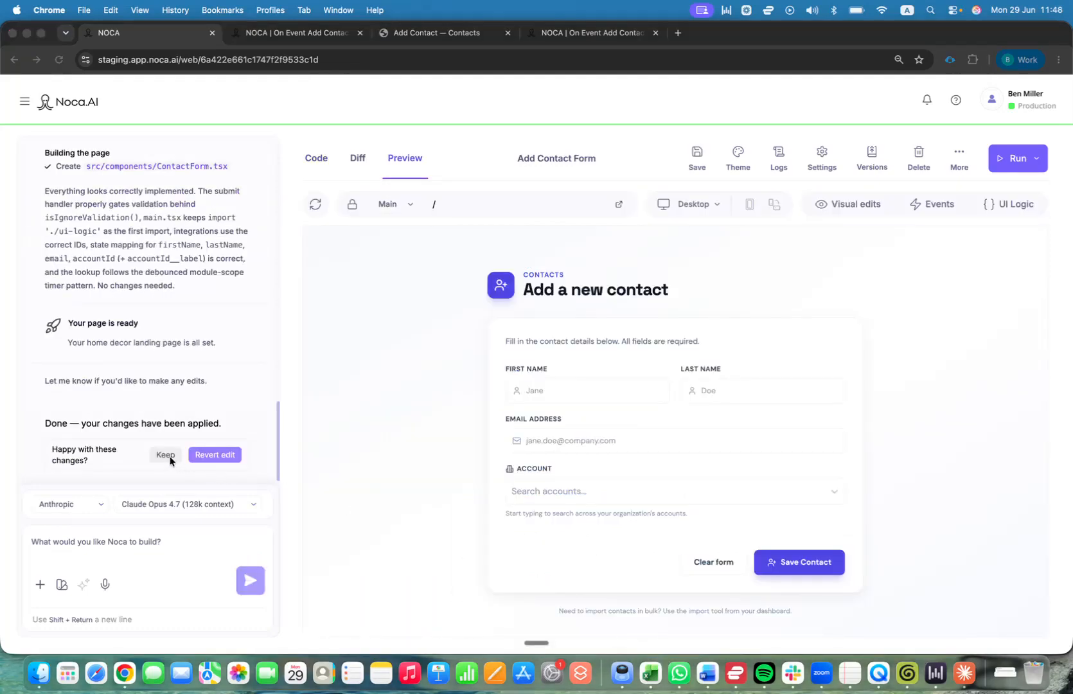
pyautogui.click(169, 457)
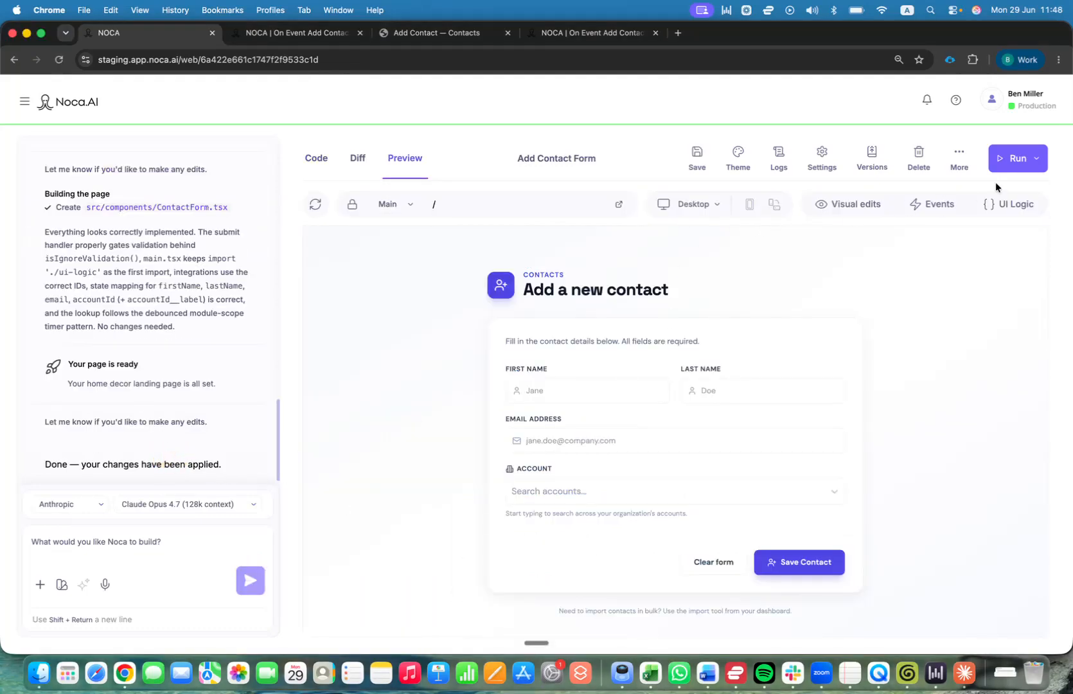
pyautogui.click(1018, 161)
pyautogui.click(1007, 212)
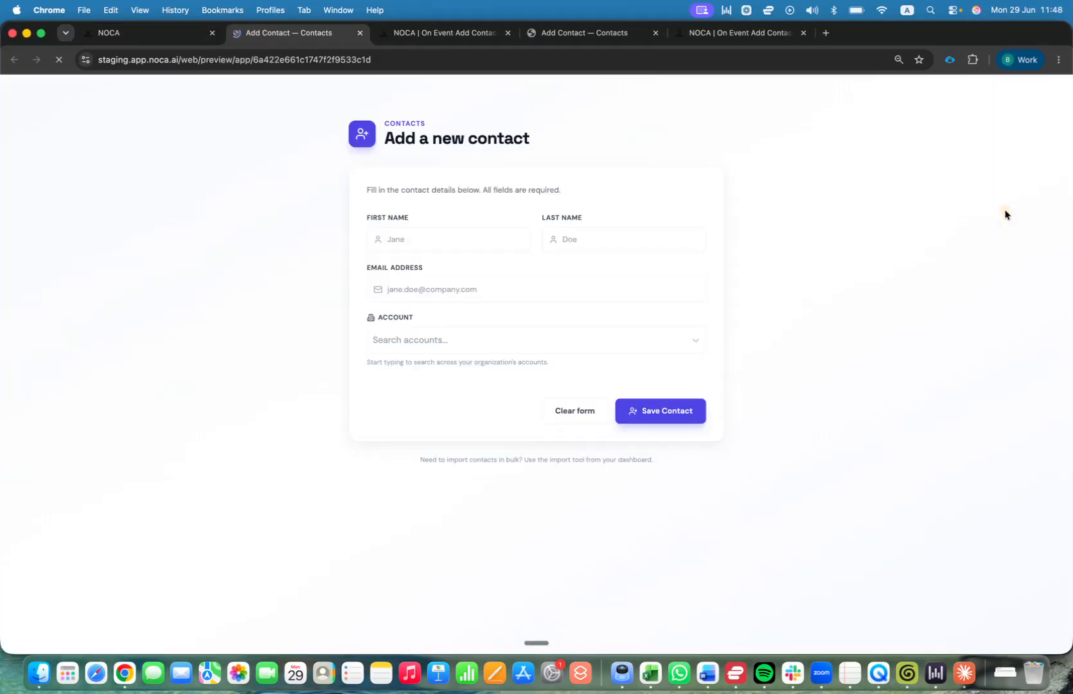
# Submit the form with the new contact's first name, last name, e-mail and account Noca Technologies.
pyautogui.click(371, 239)
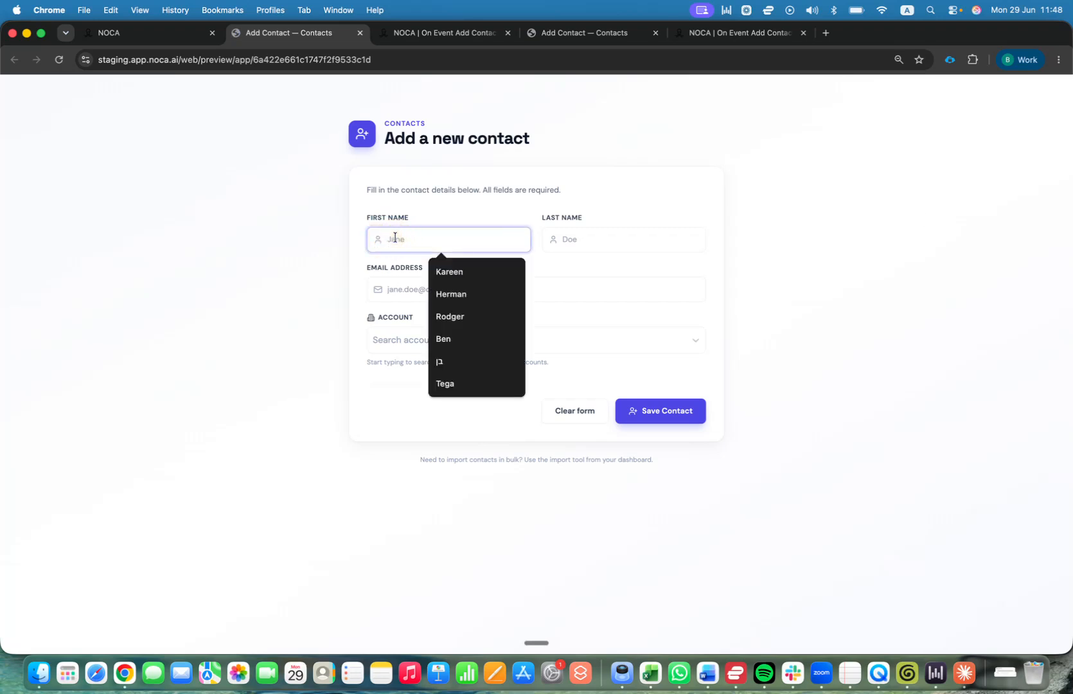
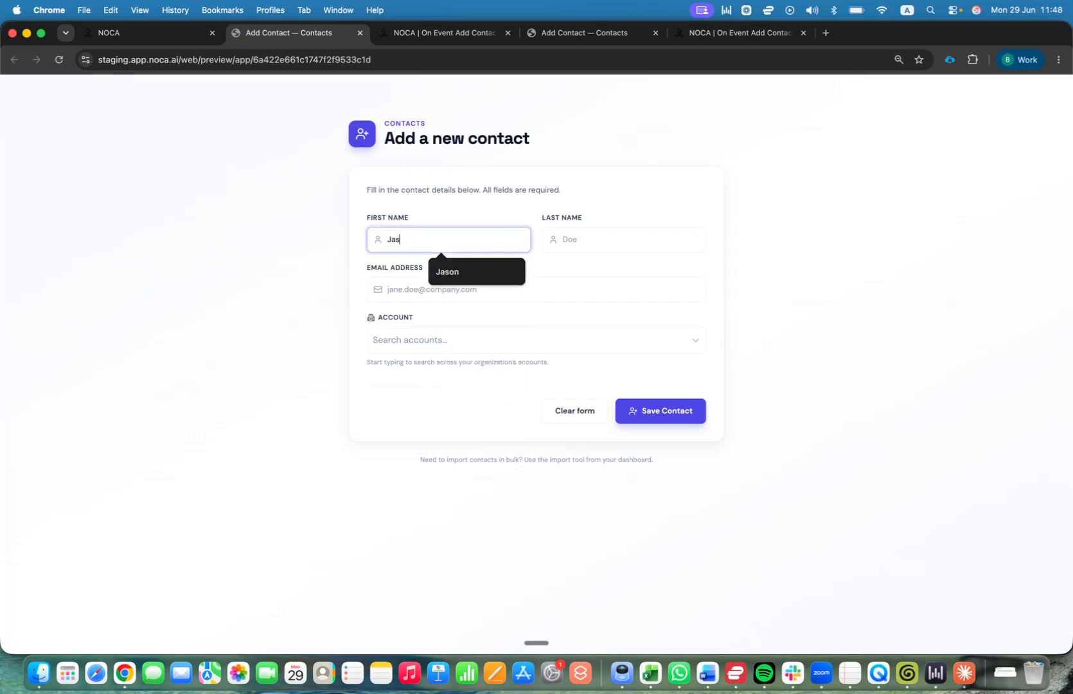
pyautogui.press('Tab')
pyautogui.press('Tab')
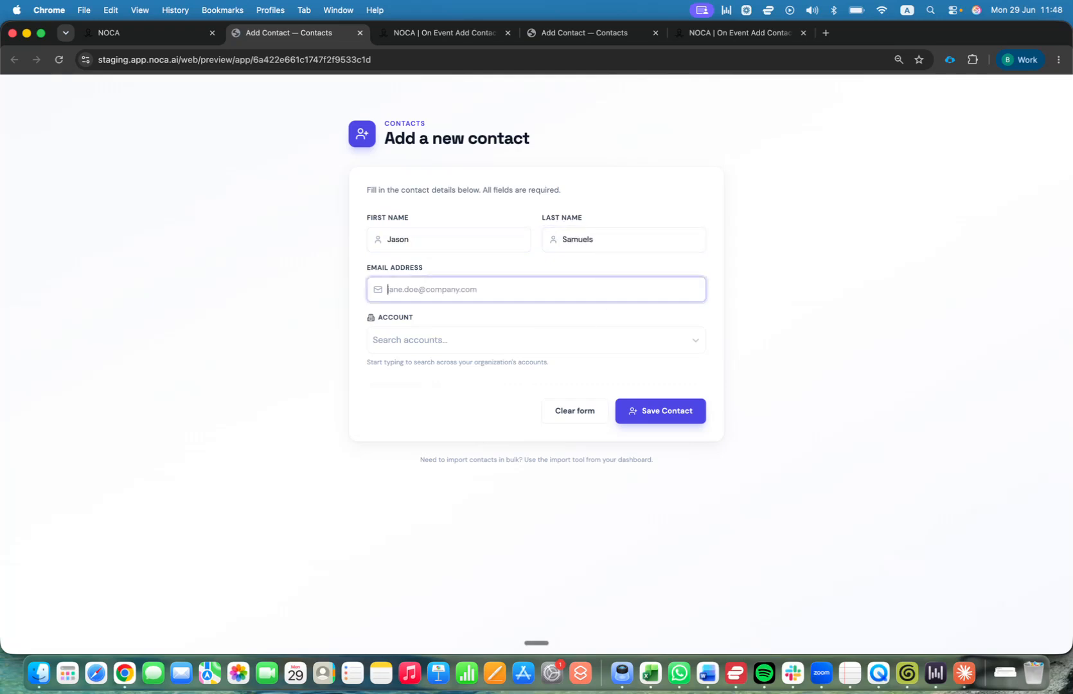
pyautogui.press('Tab')
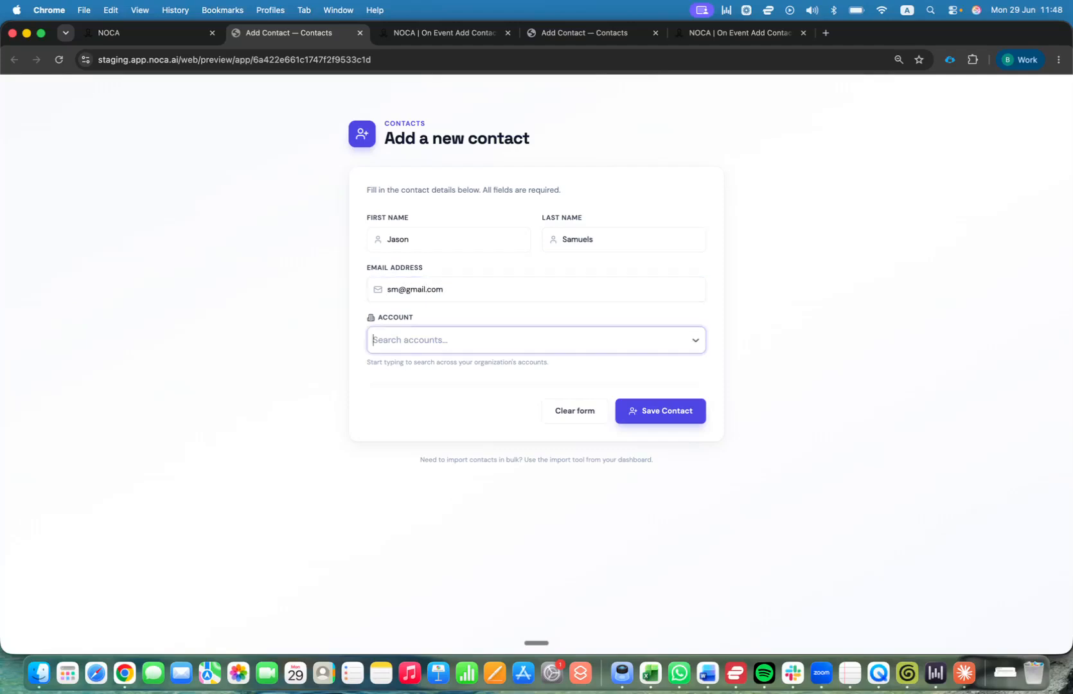
pyautogui.write('Noca Technologies')
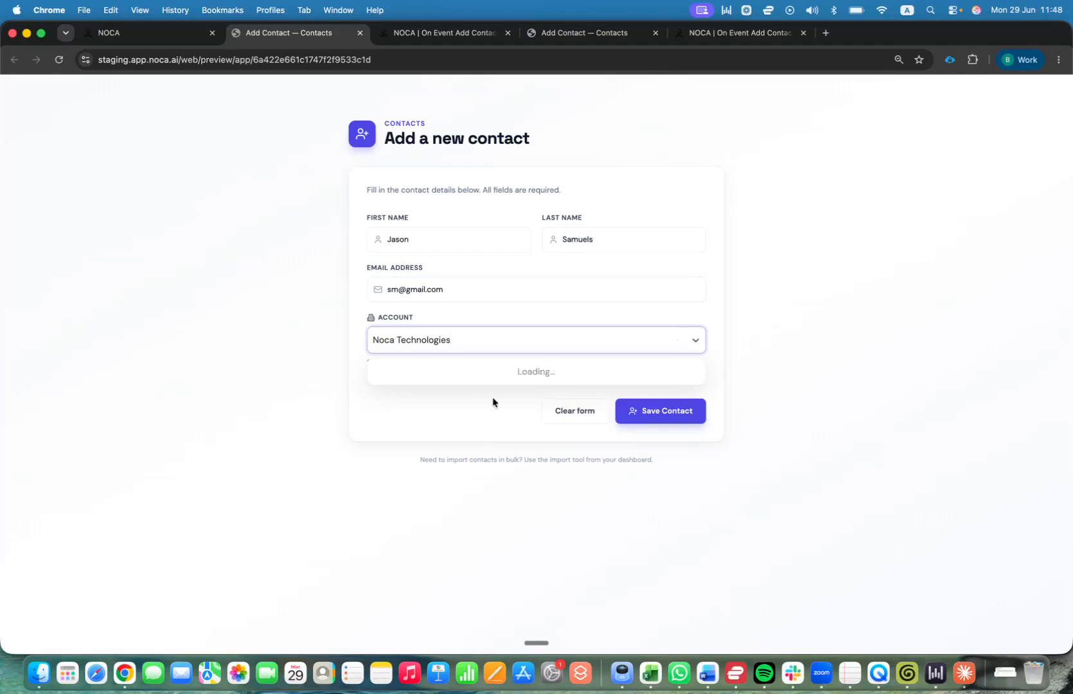
pyautogui.click(494, 379)
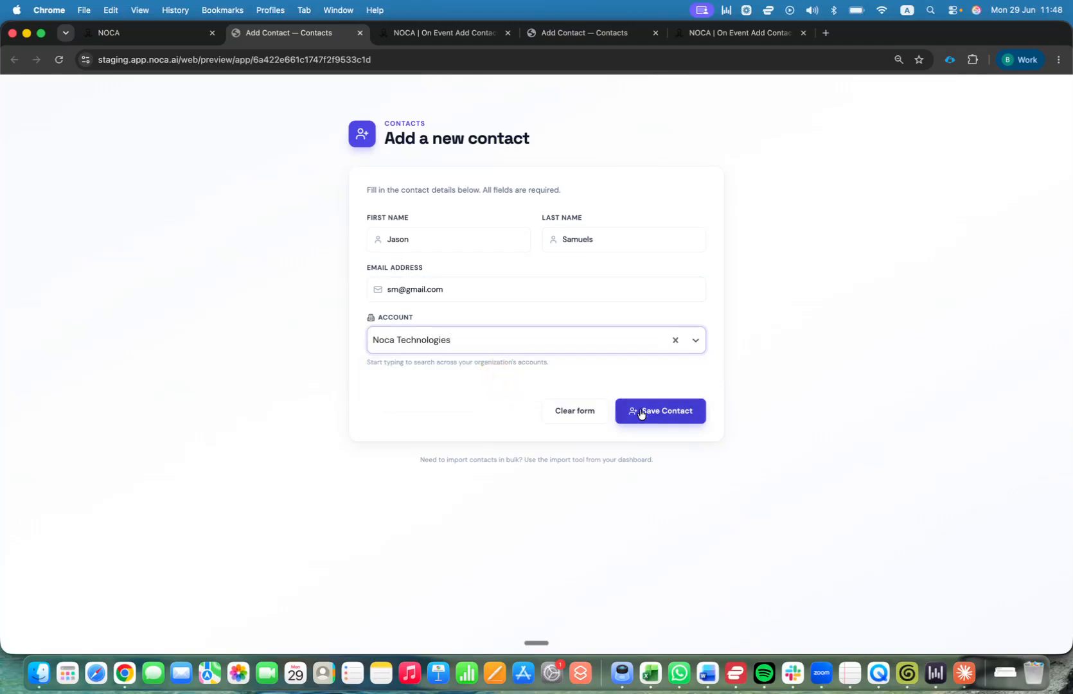
pyautogui.click(641, 415)
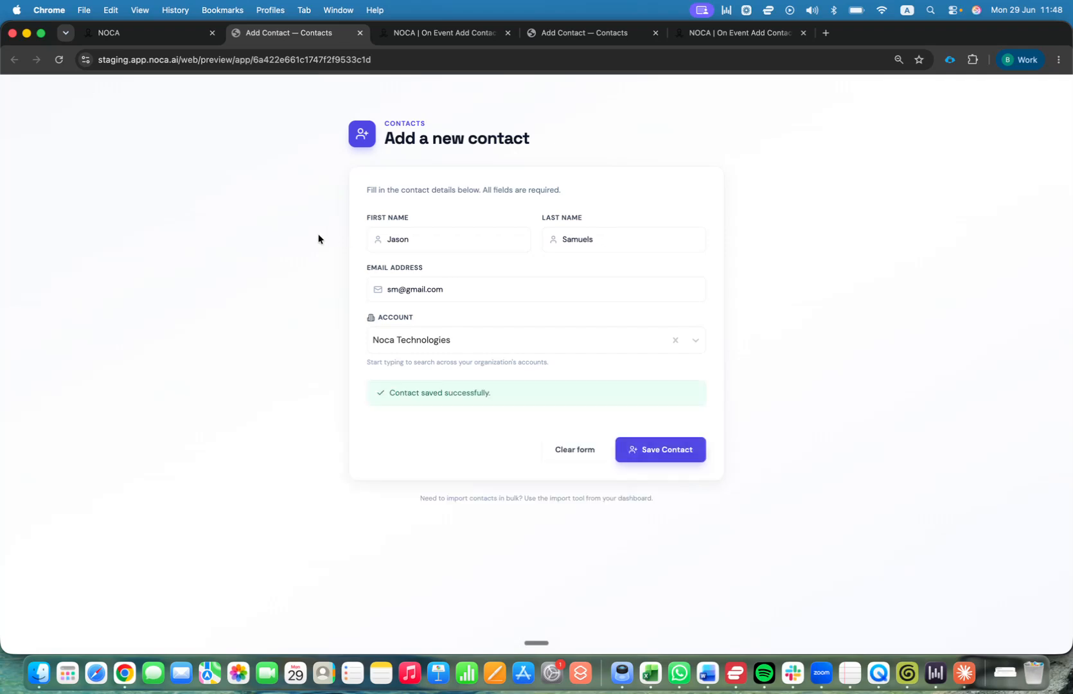
# Check the flow's run logs in the app editor, then bring Salesforce into view.
pyautogui.click(157, 34)
pyautogui.click(788, 170)
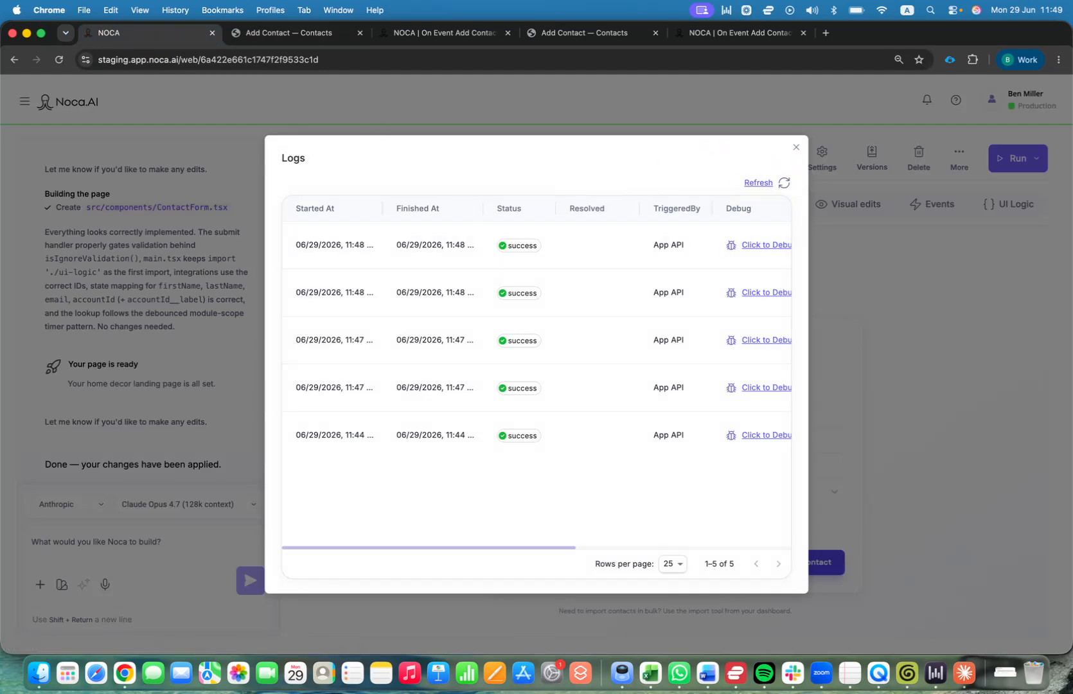
pyautogui.moveTo(450, 690); pyautogui.dragTo(478, 259)
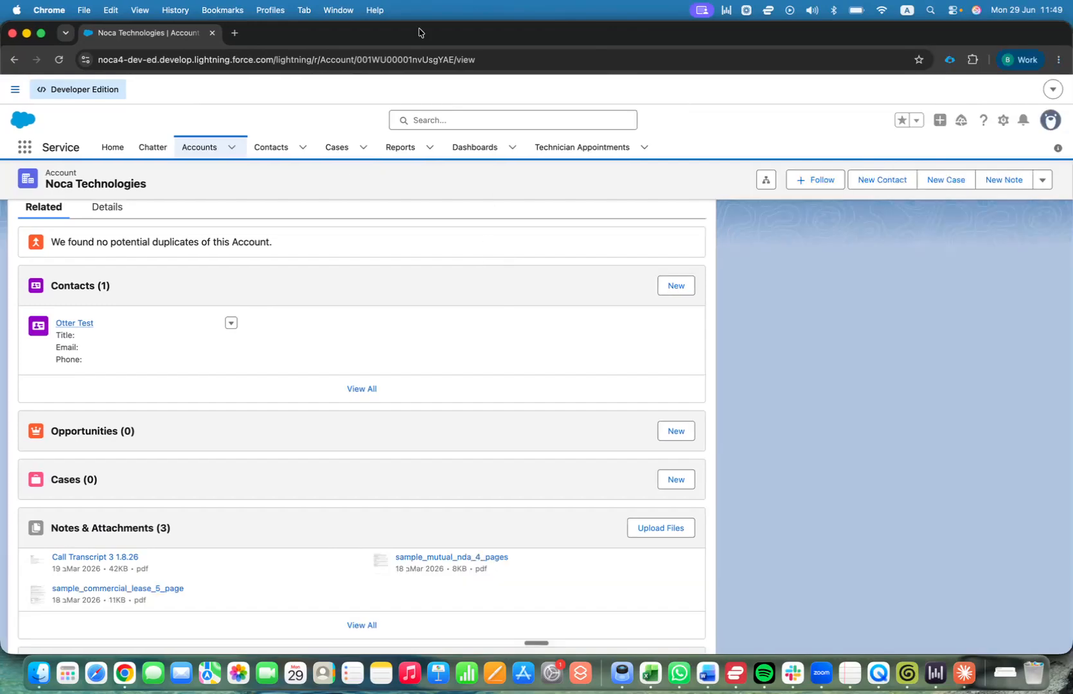
# Reload the Noca Technologies account page and open the new contact from its Contacts list.
pyautogui.press('super+r')
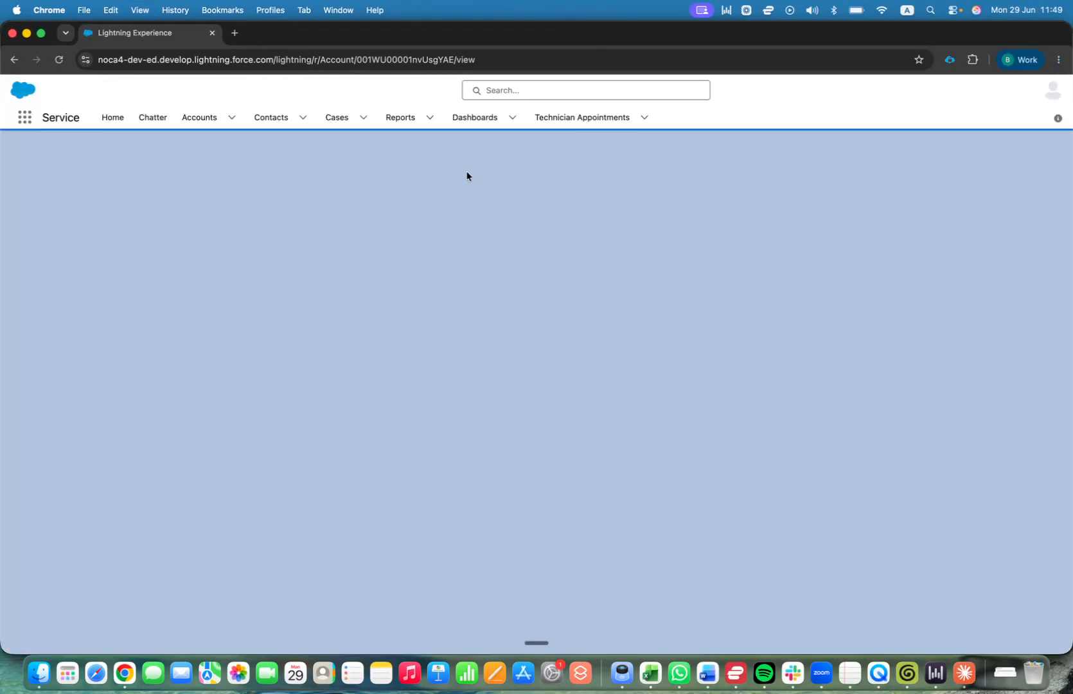
pyautogui.scroll(-2, 401, 229)
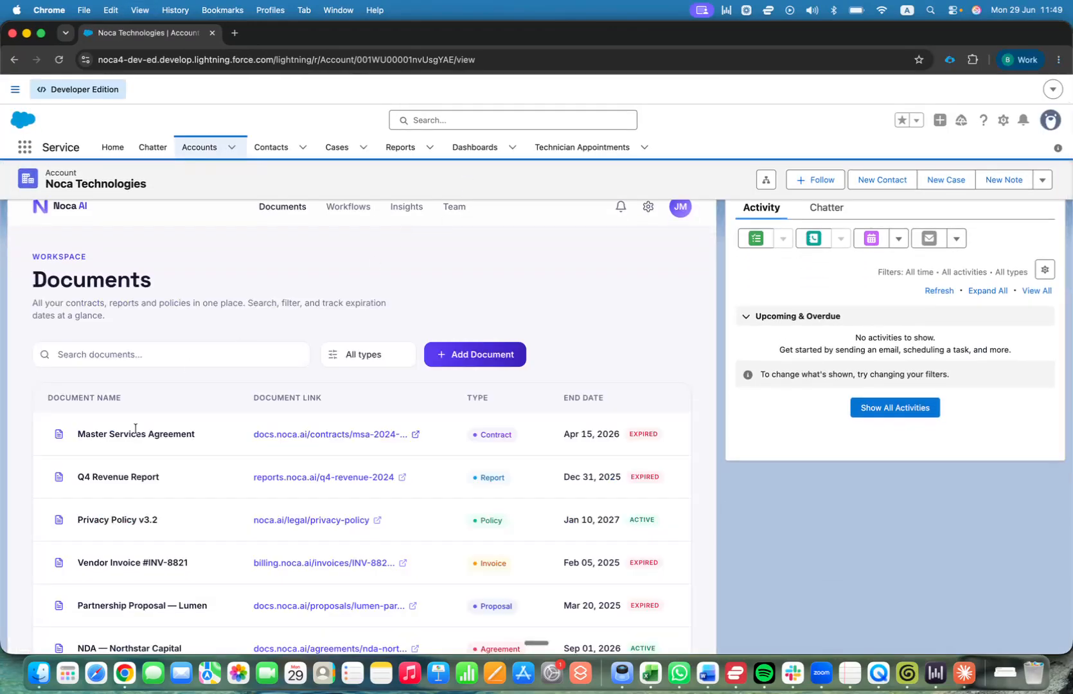
pyautogui.scroll(-10, 137, 431)
pyautogui.click(102, 274)
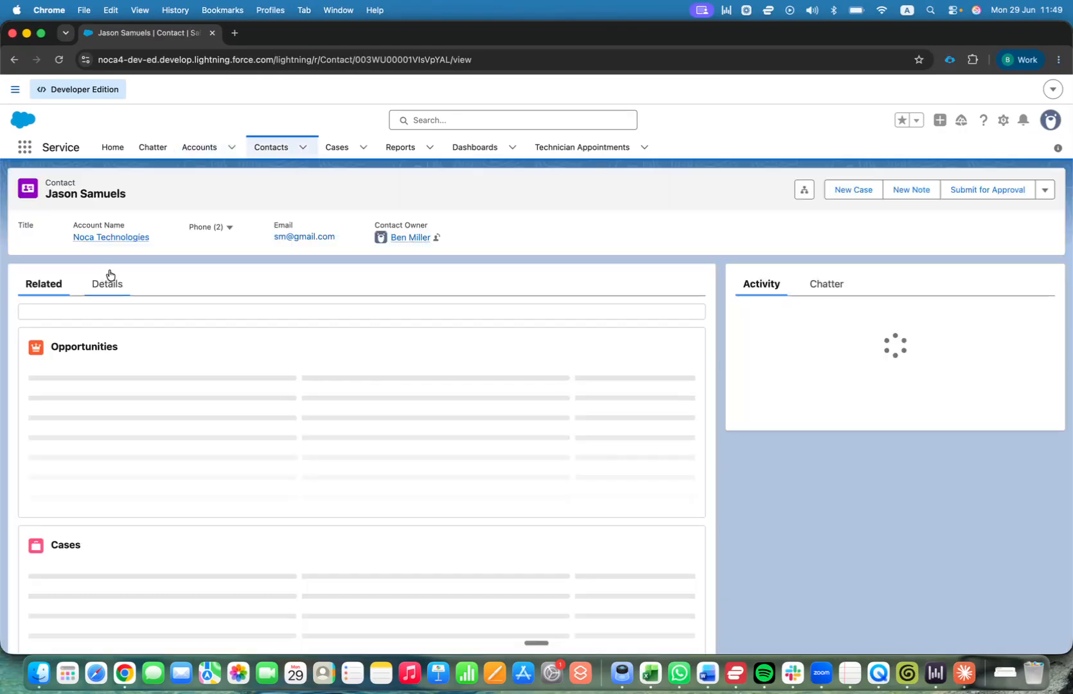